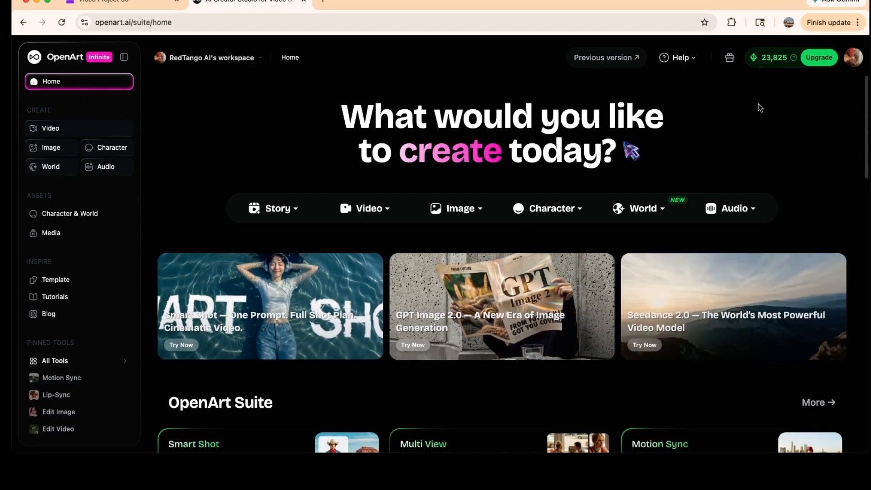
# Open the image creation page, widen the browser window and look through the previously generated images.
pyautogui.moveTo(422, 1); pyautogui.dragTo(405, 2)
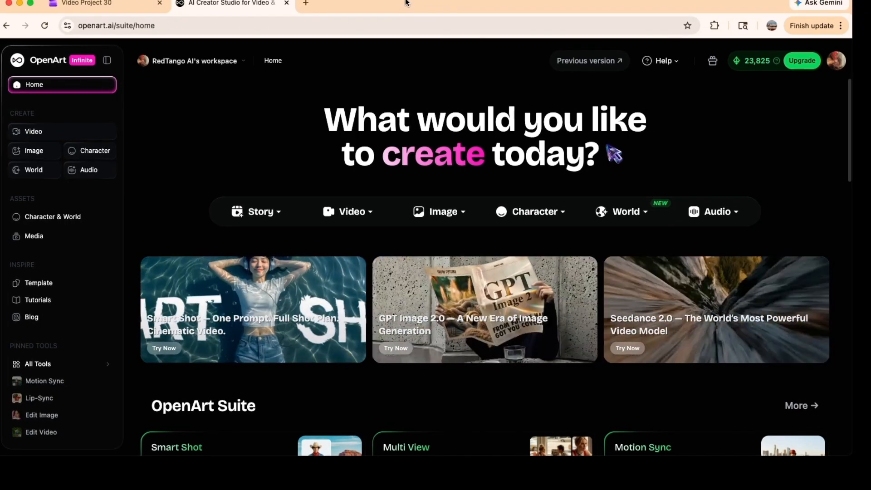
pyautogui.click(40, 149)
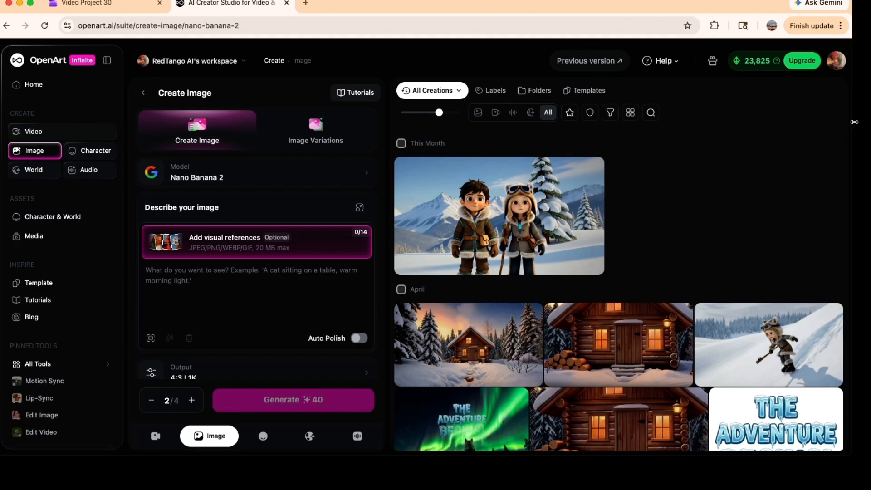
pyautogui.moveTo(852, 123); pyautogui.dragTo(863, 148)
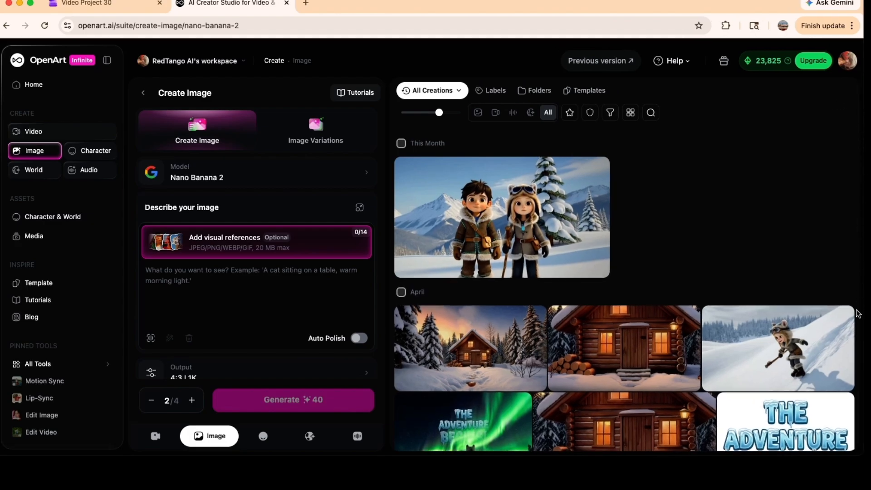
pyautogui.scroll(-2, 852, 209)
pyautogui.scroll(-15, 852, 208)
pyautogui.scroll(-6, 848, 361)
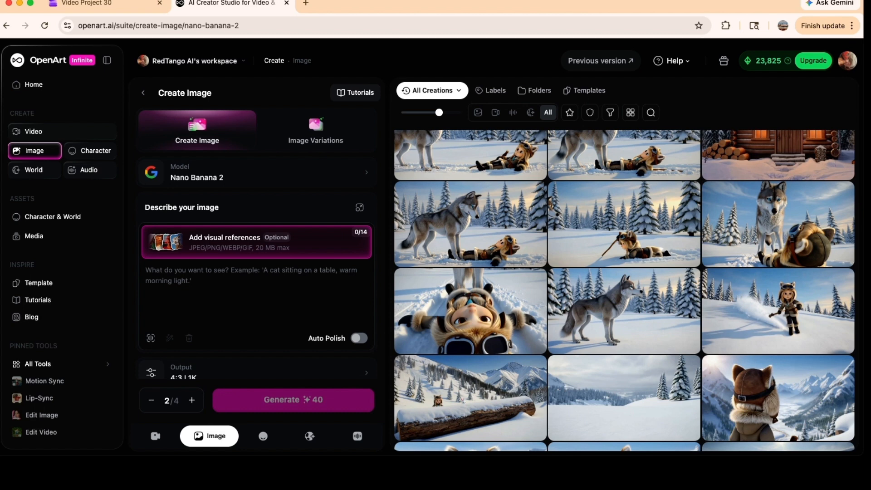
# Open the image model list and examine the available models and their features.
pyautogui.click(369, 176)
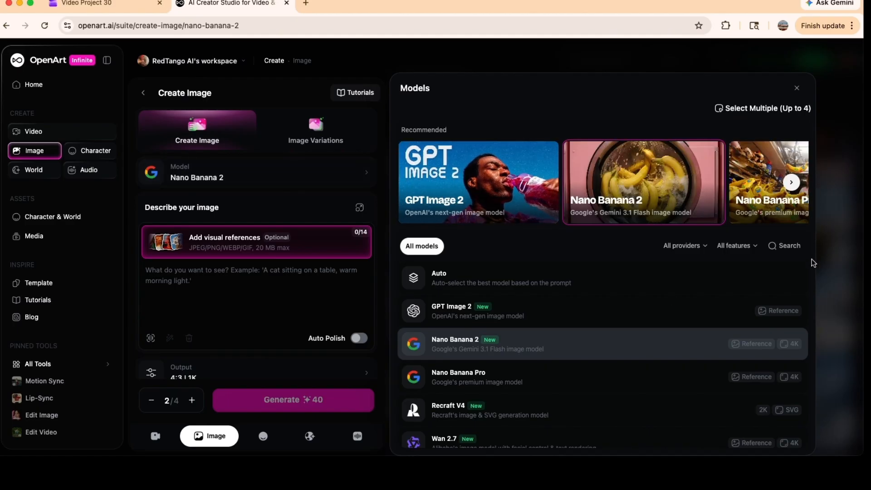
pyautogui.moveTo(807, 273); pyautogui.dragTo(812, 327)
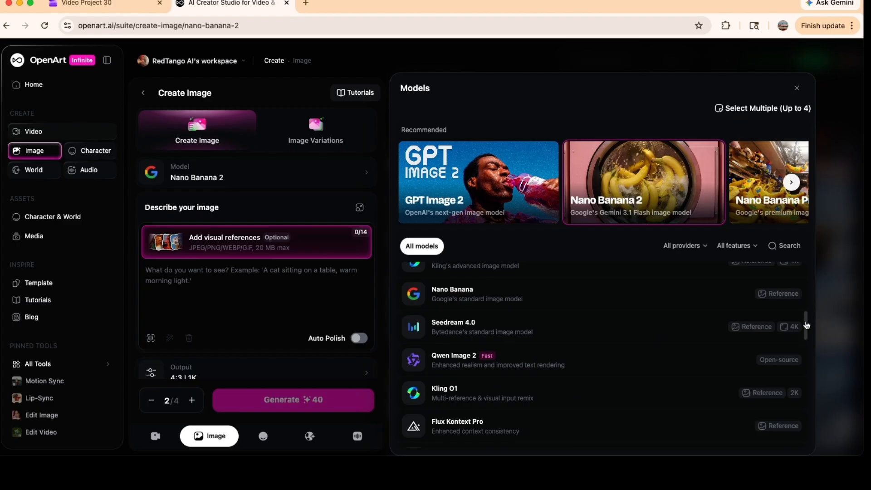
pyautogui.scroll(7, 806, 313)
pyautogui.scroll(-4, 807, 312)
pyautogui.scroll(1, 808, 301)
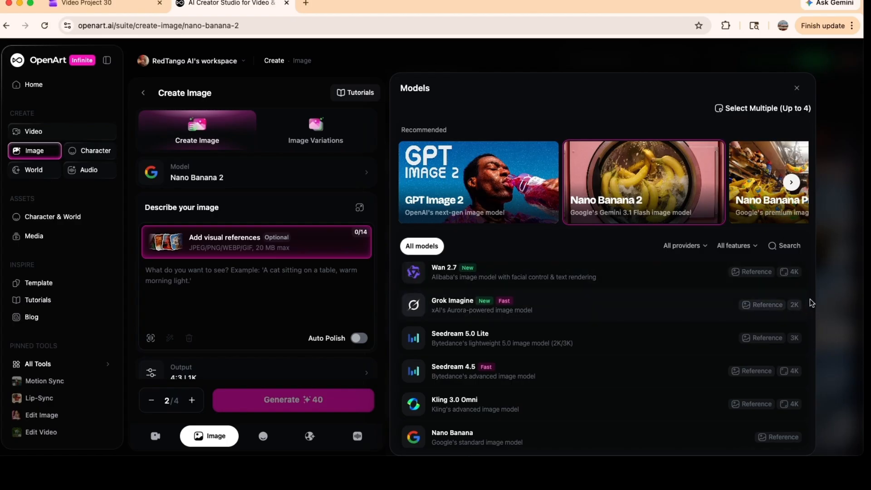
pyautogui.scroll(5, 810, 298)
pyautogui.moveTo(807, 278); pyautogui.dragTo(807, 383)
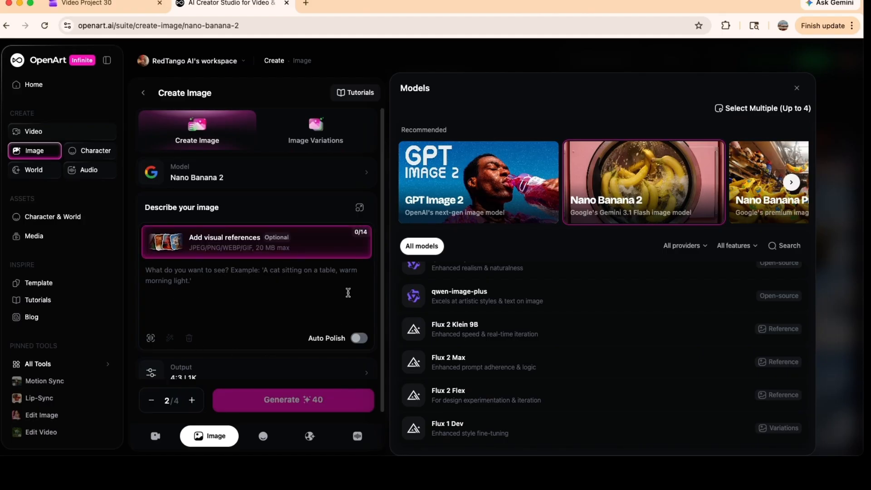
# Write a prompt for a blonde, brown-eyed girl about 8 years old in furry winter clothes, correcting "winder" to "winter" and "cat" to "hat".
pyautogui.click(213, 301)
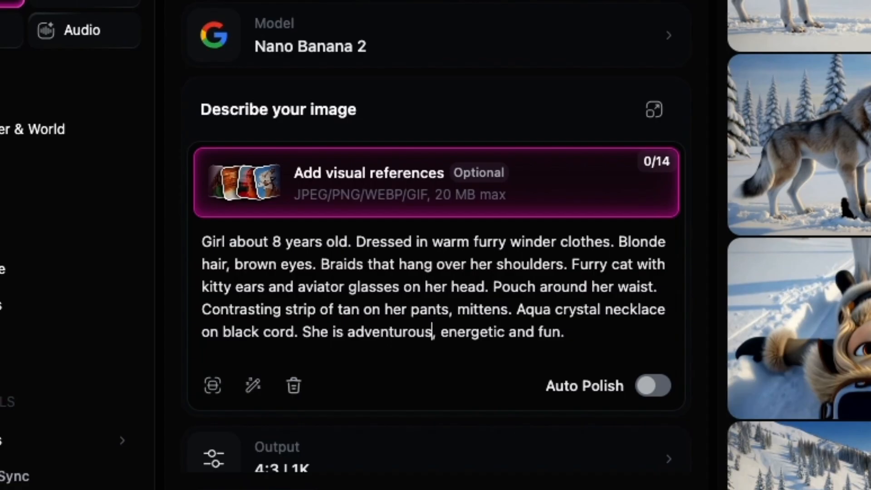
pyautogui.moveTo(534, 241); pyautogui.dragTo(542, 242)
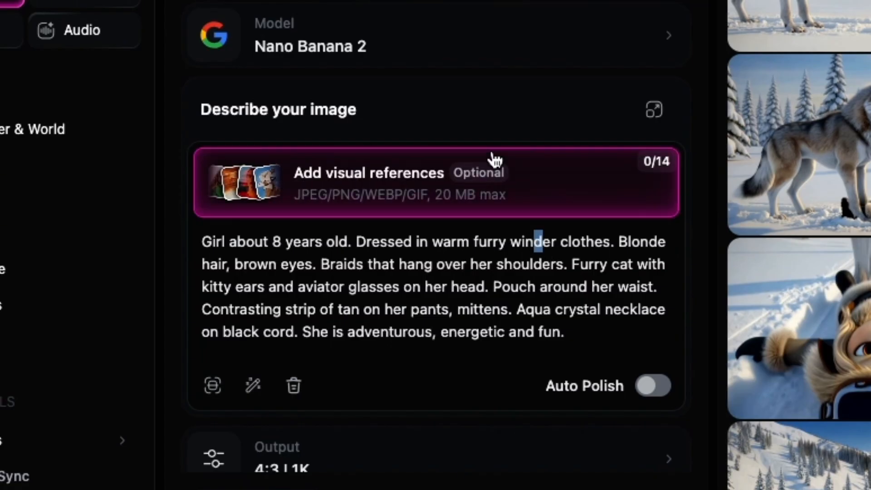
pyautogui.write('t')
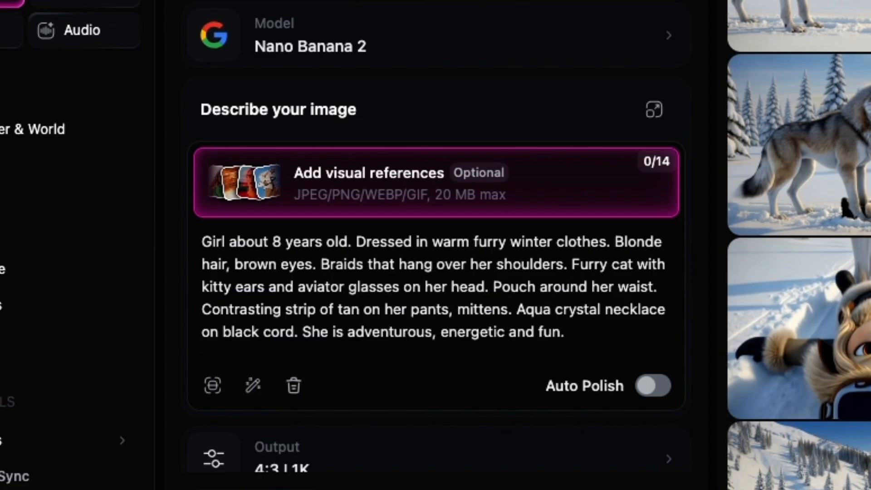
pyautogui.moveTo(617, 263); pyautogui.dragTo(610, 249)
pyautogui.write('h')
pyautogui.rightClick(331, 291)
pyautogui.press('Escape')
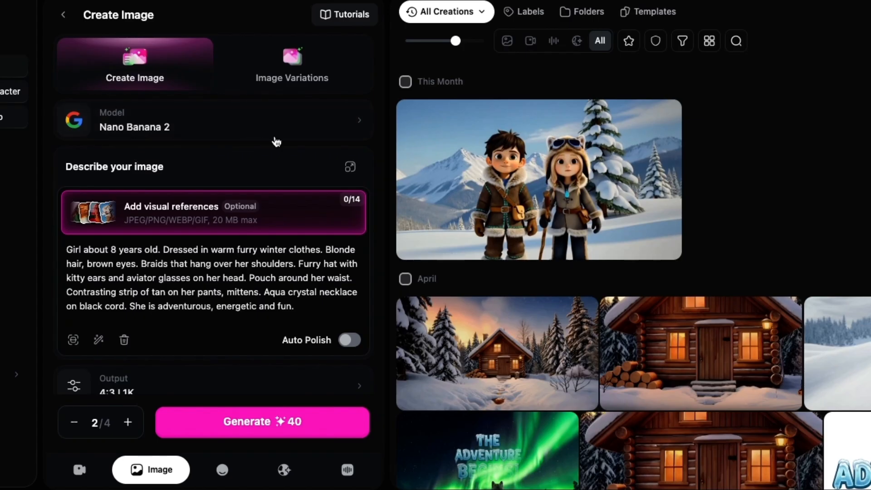
# Reopen the model list and look through the models further down.
pyautogui.doubleClick(360, 128)
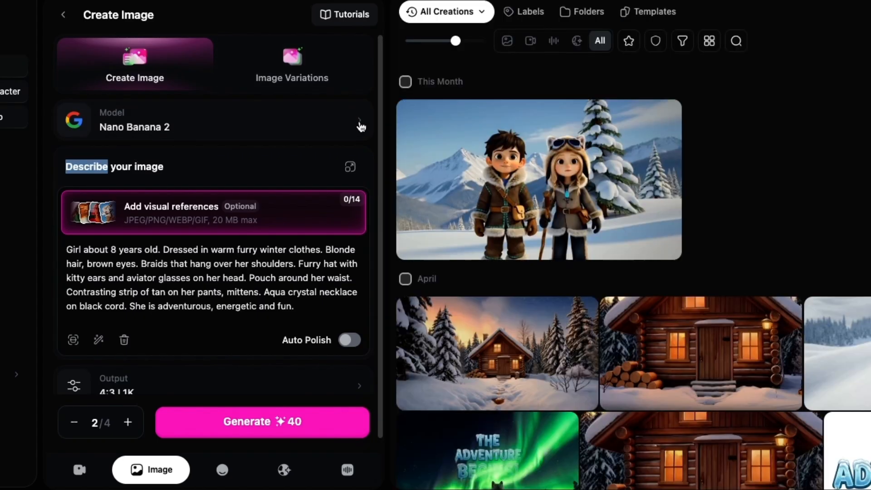
pyautogui.click(361, 124)
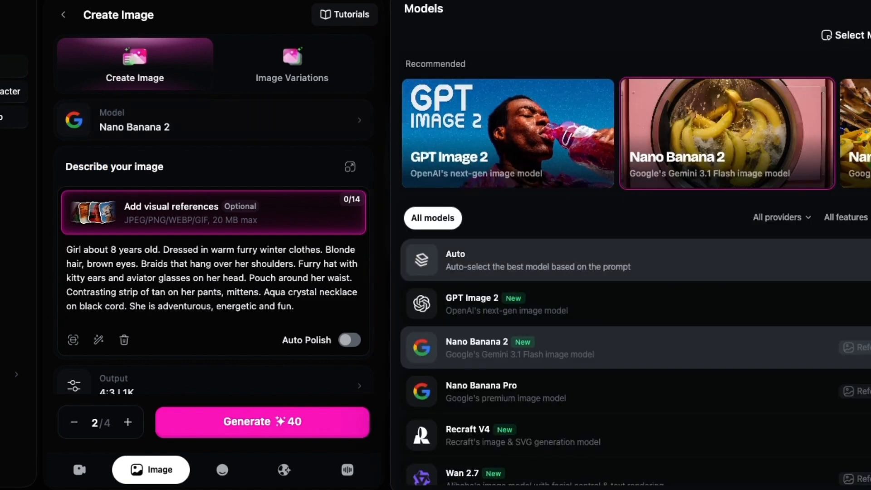
pyautogui.scroll(-5, 635, 347)
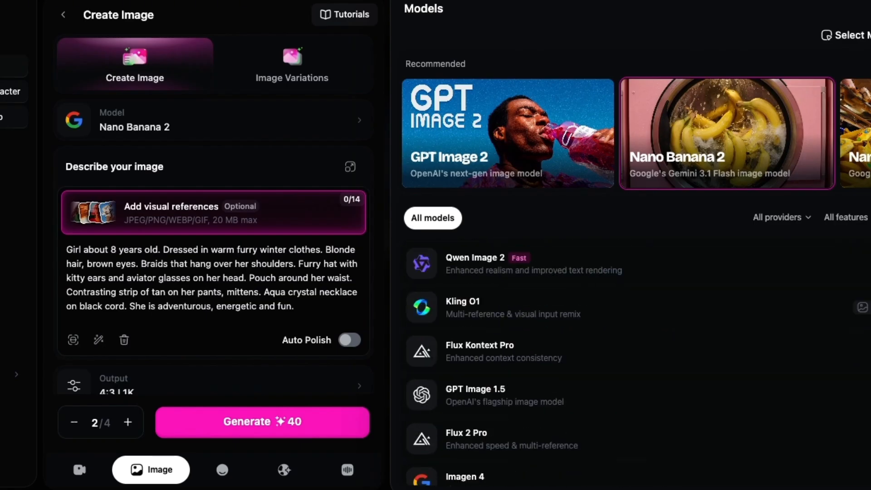
pyautogui.scroll(-10, 635, 359)
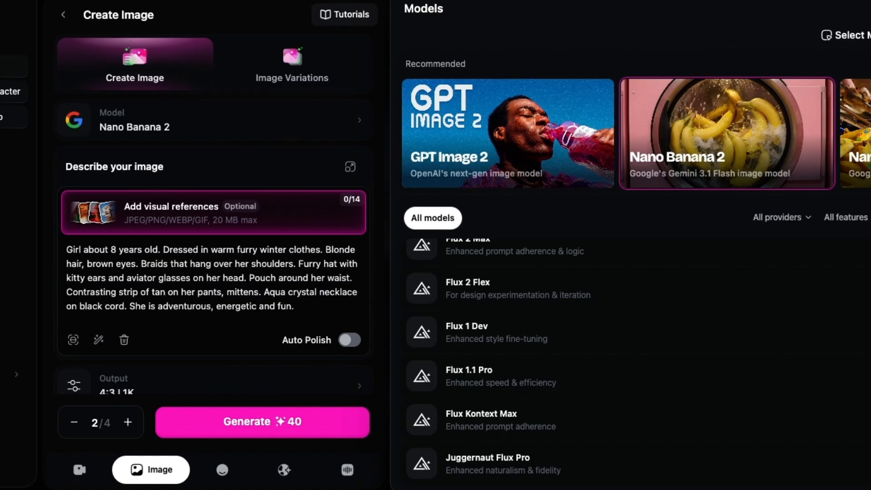
# Add a separate paragraph to the girl's prompt: "She is facing forward towards camera, from feet to head.".
pyautogui.click(303, 306)
pyautogui.press('Return')
pyautogui.press('Return')
pyautogui.write('She is fac')
pyautogui.write('ing')
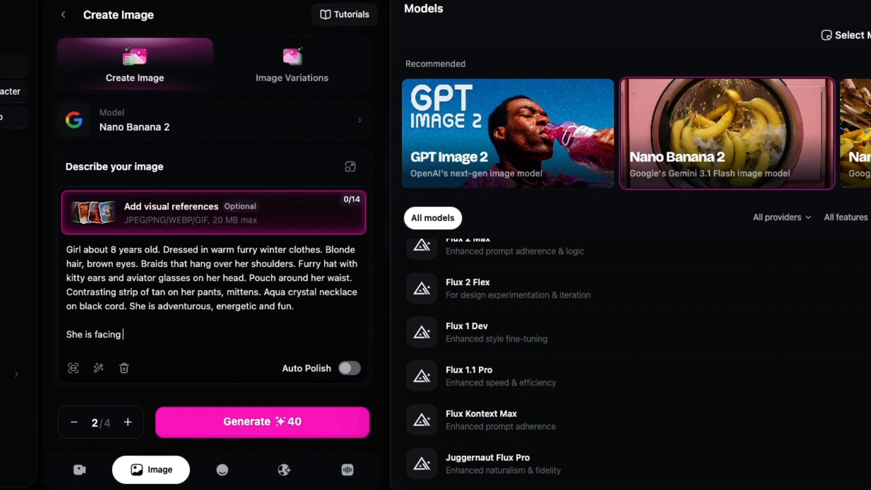
pyautogui.write(' forward towards camera, from f')
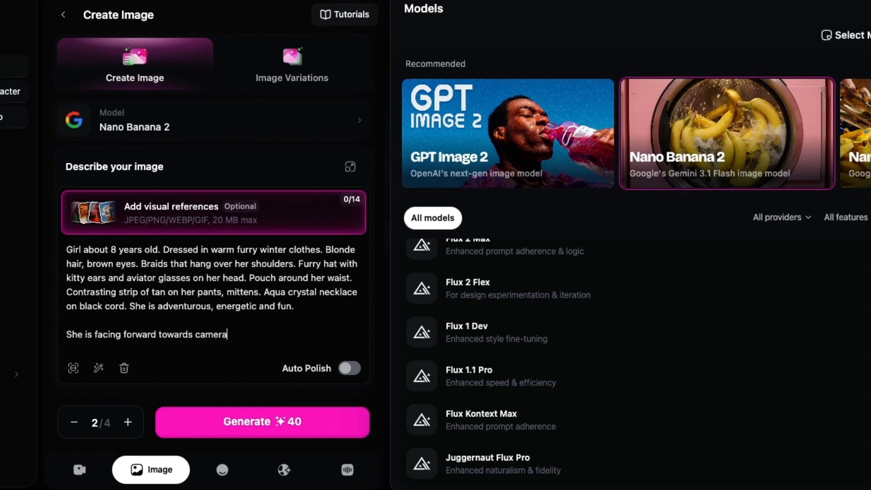
pyautogui.write('eet to head.')
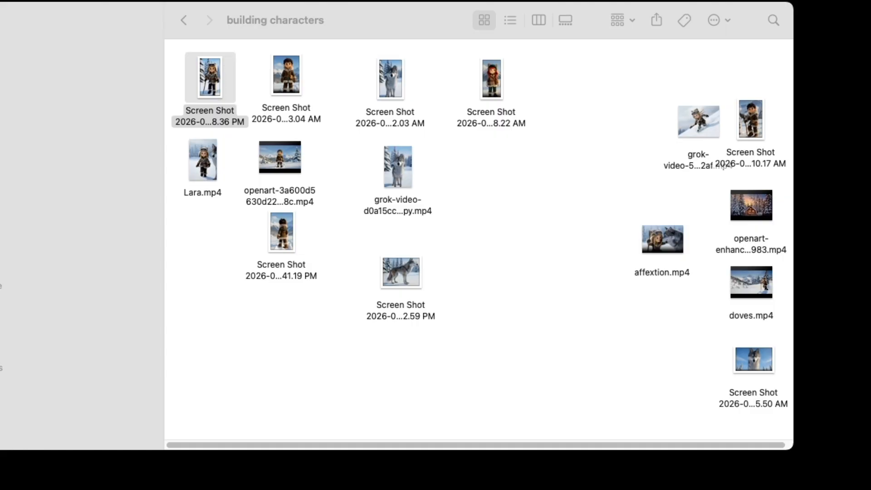
# View the blonde girl's character image and move its window aside to return to the prompt.
pyautogui.moveTo(612, 489); pyautogui.dragTo(392, 5)
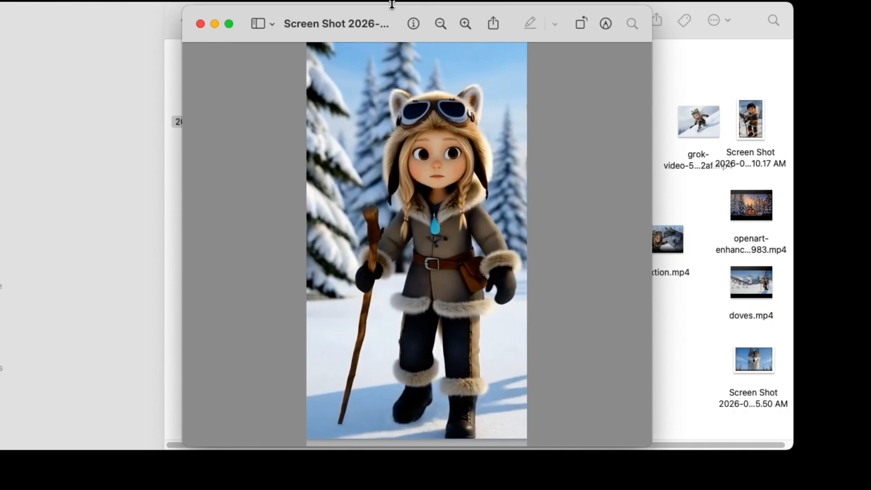
pyautogui.moveTo(351, 9); pyautogui.dragTo(870, 6)
pyautogui.moveTo(426, 489); pyautogui.dragTo(716, 0)
# Replace the prompt with an 8 year old boy: dark brown hair, blue eyes, medium brown snow outfit, mittens, shoulder-strap pouch, aqua stitching, brown boots.
pyautogui.moveTo(519, 360); pyautogui.dragTo(260, 279)
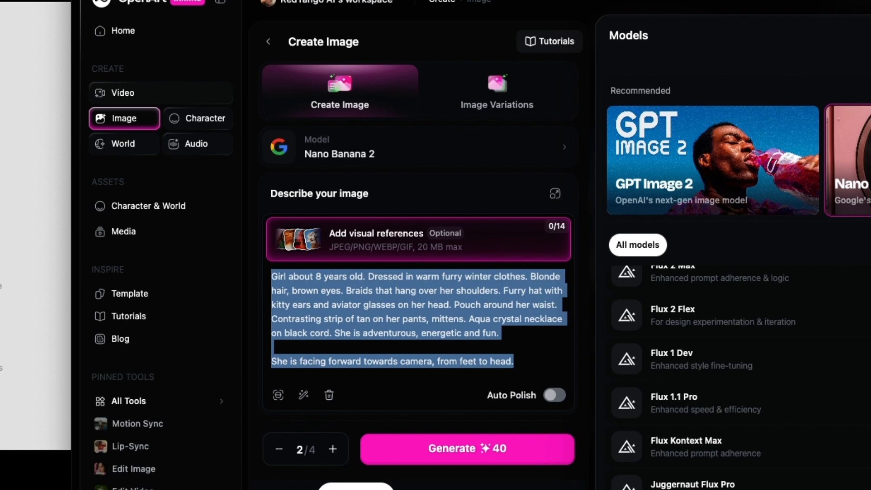
pyautogui.press('BackSpace')
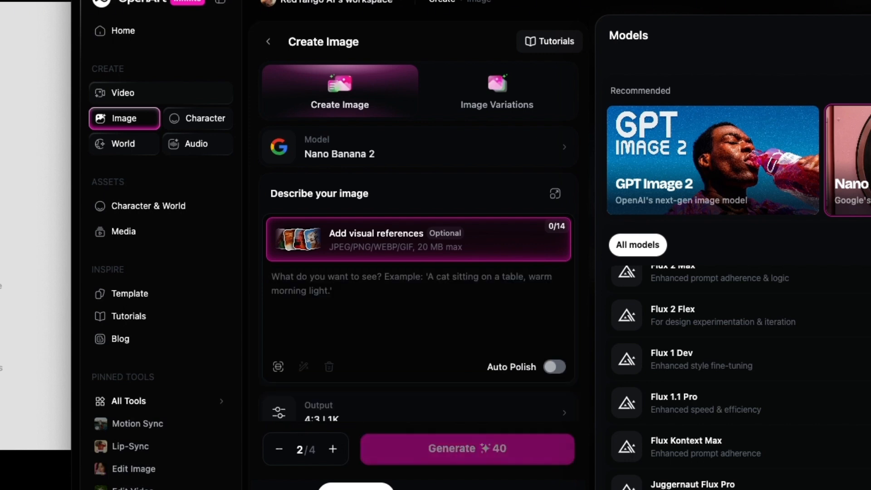
pyautogui.write('8 year old boy. Dark brown har, blue eyes. Medium brown warm snow outfit, mittens. Light trim on jacket. Shoulder strap with pouch on waist. Contrasting aqua stitching on clothing. Brown boots.')
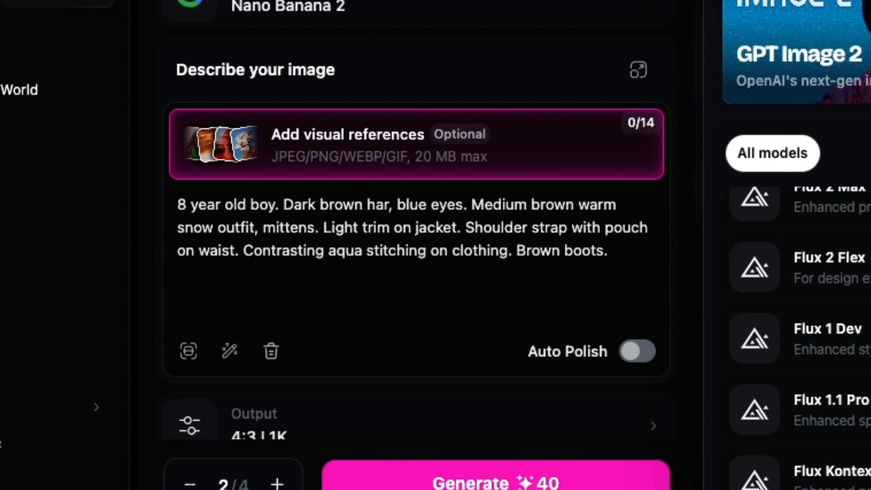
# Add a separate paragraph to the boy's prompt: "Head to feet view, facing camera.".
pyautogui.press('Return')
pyautogui.press('Return')
pyautogui.write('Head to feet view, facing camera.')
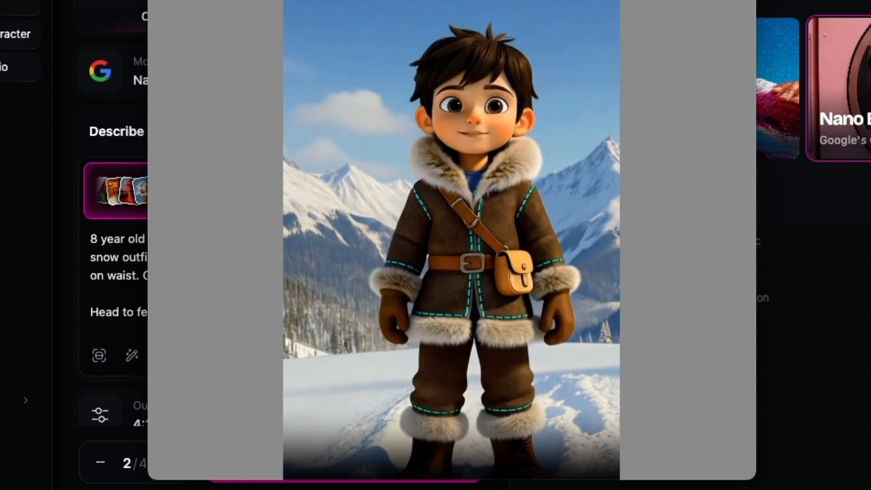
# Put away the boy's image and view the front-facing wolf image from the building characters folder.
pyautogui.moveTo(318, 1); pyautogui.dragTo(775, 1)
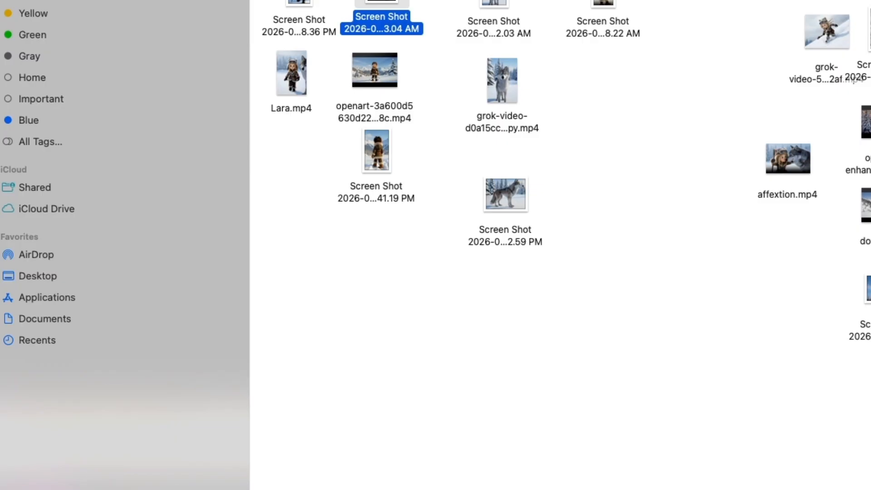
pyautogui.doubleClick(499, 1)
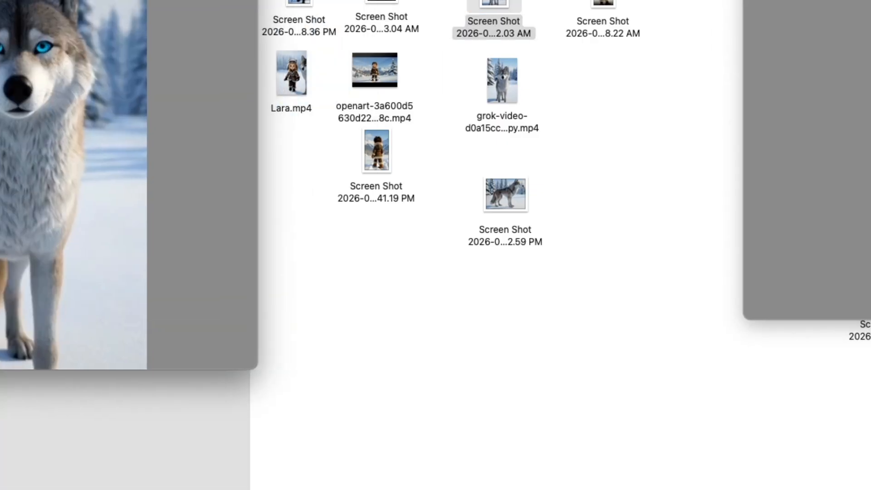
pyautogui.moveTo(9, 1); pyautogui.dragTo(468, 1)
pyautogui.click(758, 1)
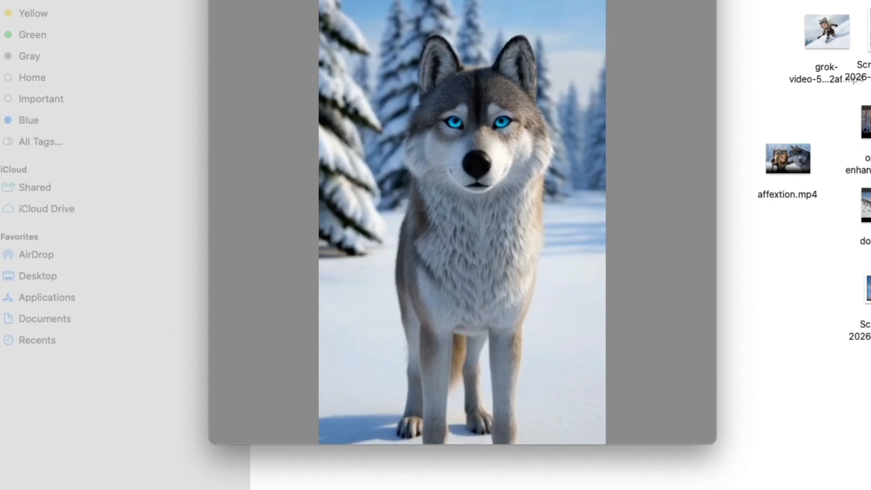
# Move the building characters folder window and open the blonde girl's and the boy's images from it.
pyautogui.moveTo(181, 2); pyautogui.dragTo(295, 237)
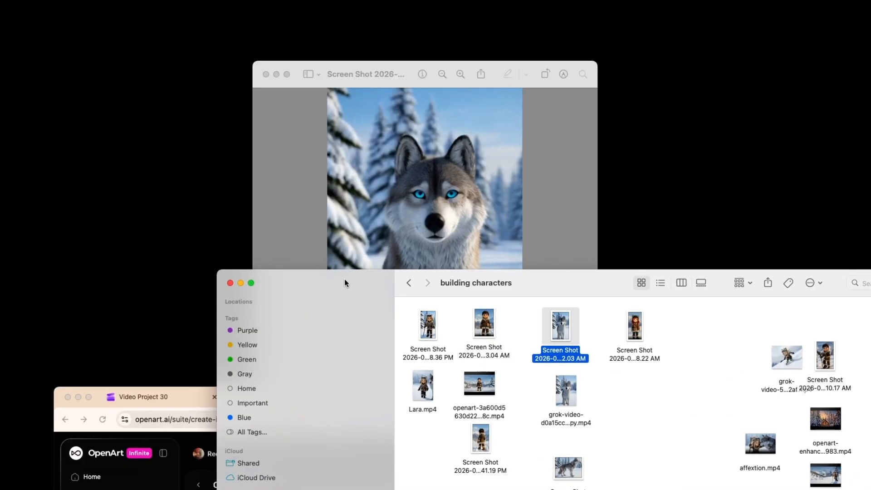
pyautogui.doubleClick(376, 300)
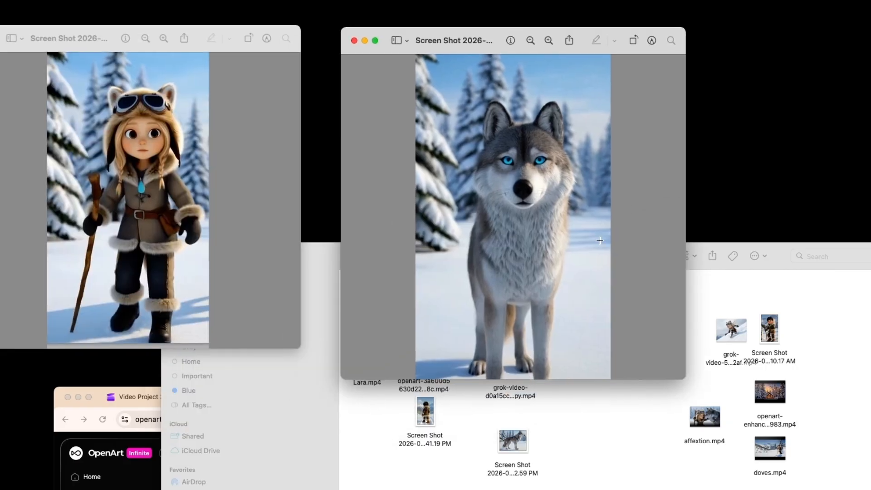
pyautogui.click(490, 424)
pyautogui.click(431, 301)
pyautogui.doubleClick(432, 301)
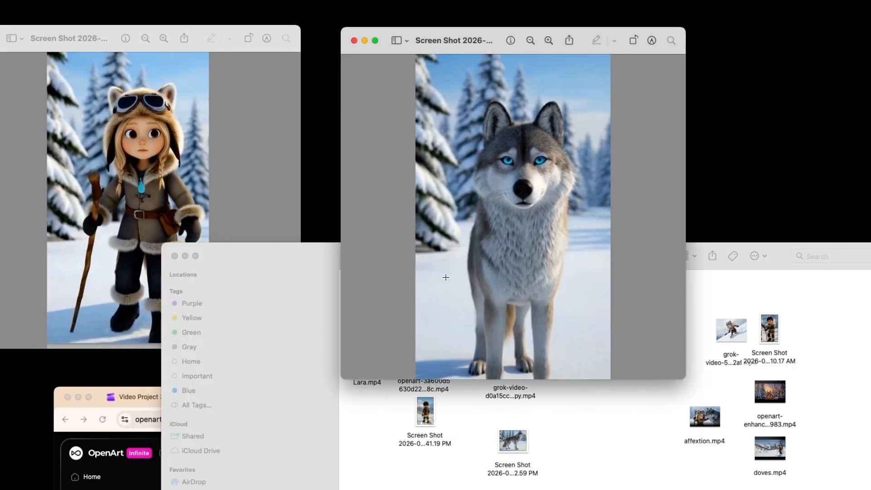
# Arrange the girl, boy and wolf images side by side, with the folder window below them.
pyautogui.moveTo(358, 30); pyautogui.dragTo(621, 10)
pyautogui.moveTo(251, 46); pyautogui.dragTo(517, 28)
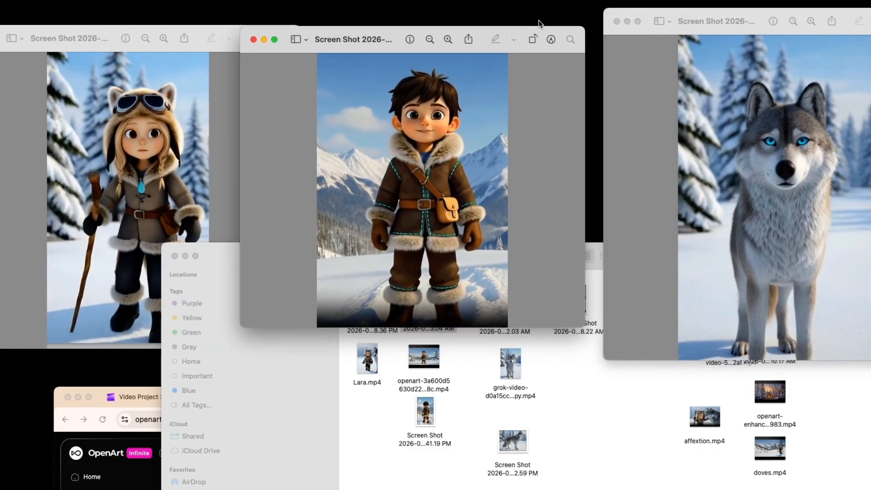
pyautogui.moveTo(679, 12); pyautogui.dragTo(613, 31)
pyautogui.moveTo(214, 252); pyautogui.dragTo(124, 401)
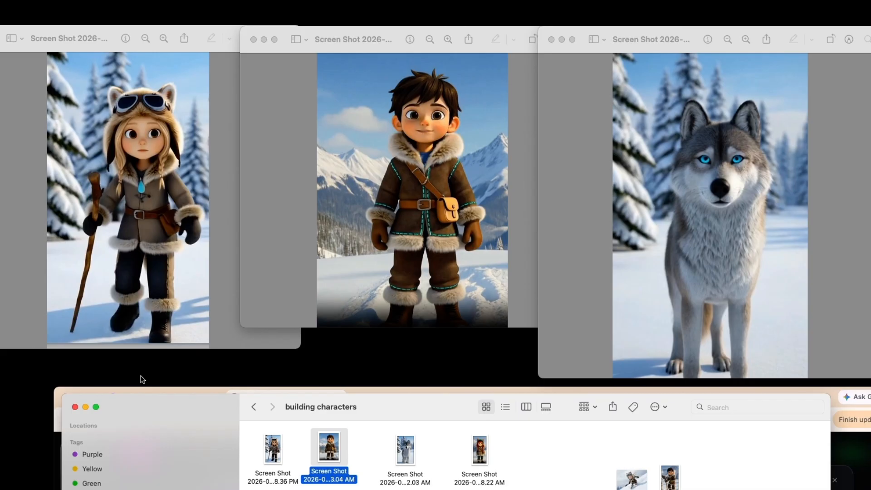
# Open the red-haired girl's image from the building characters folder and enlarge its window for viewing.
pyautogui.doubleClick(480, 449)
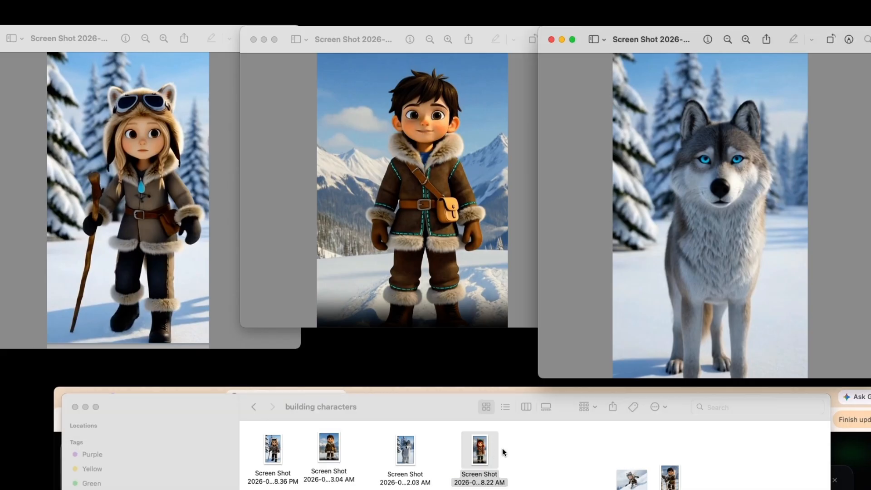
pyautogui.moveTo(259, 59); pyautogui.dragTo(520, 59)
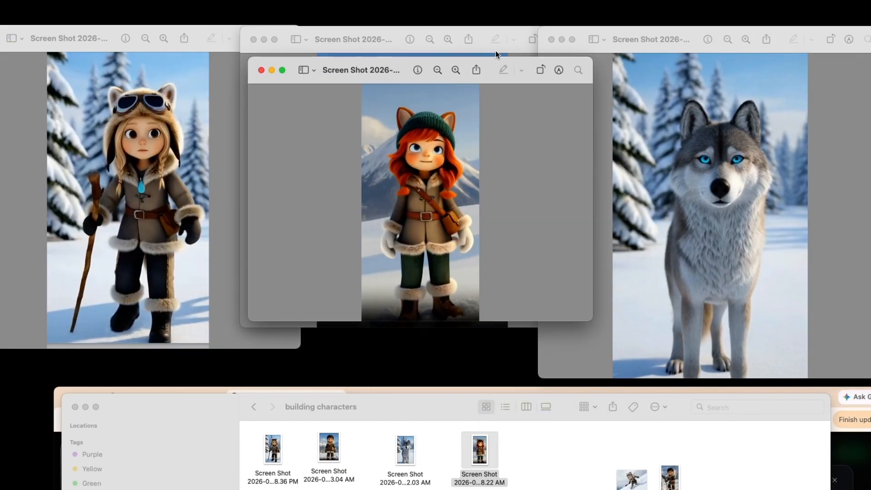
pyautogui.moveTo(590, 319); pyautogui.dragTo(682, 385)
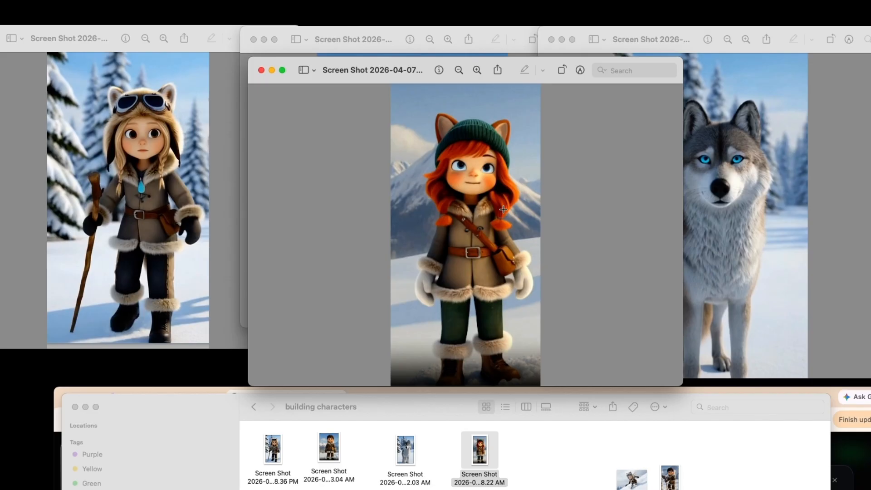
# Close the red-haired girl's image, open Lara.mp4 from the building characters folder and centre the video among the character images.
pyautogui.click(261, 70)
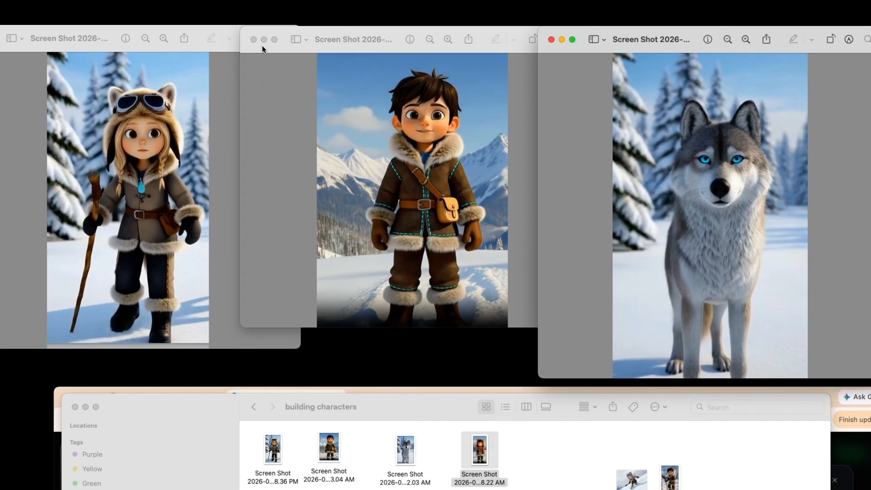
pyautogui.moveTo(445, 410); pyautogui.dragTo(422, 254)
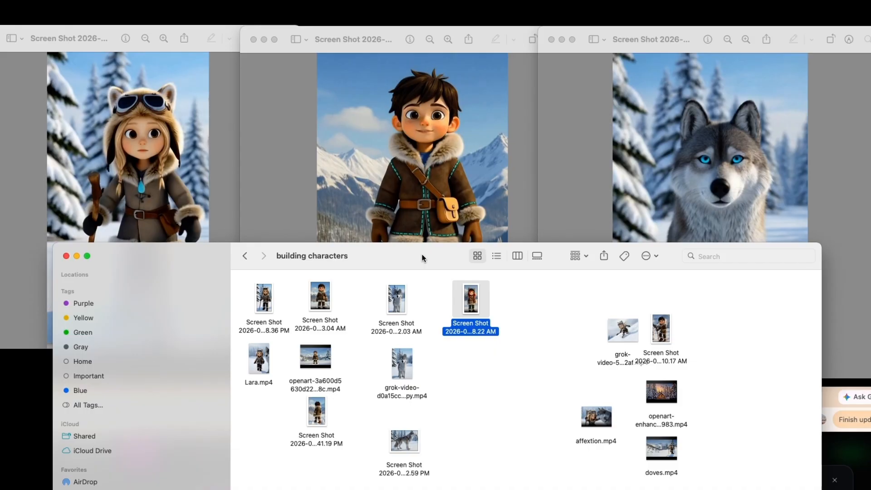
pyautogui.doubleClick(268, 362)
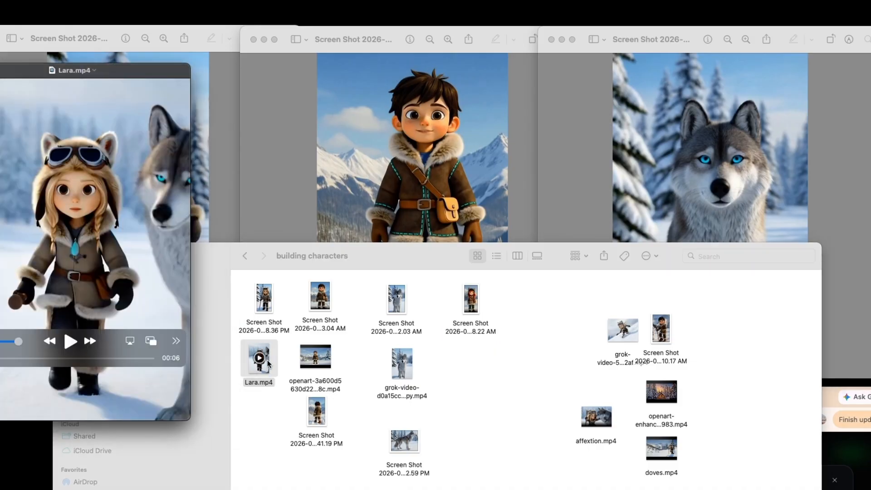
pyautogui.moveTo(141, 72); pyautogui.dragTo(467, 52)
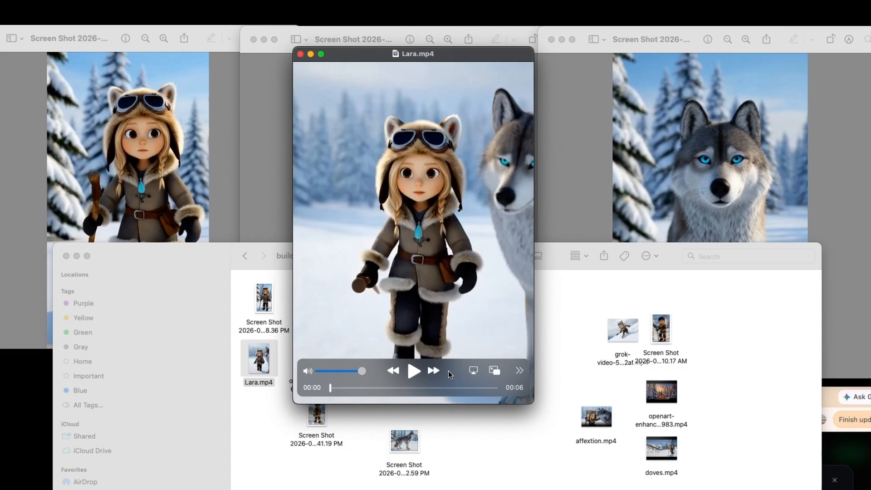
# Switch to OpenArt's Text with Reference video creation and remove the mountain and boy references, keeping only the girl's image.
pyautogui.moveTo(163, 255); pyautogui.dragTo(224, 459)
pyautogui.moveTo(634, 397); pyautogui.dragTo(669, 23)
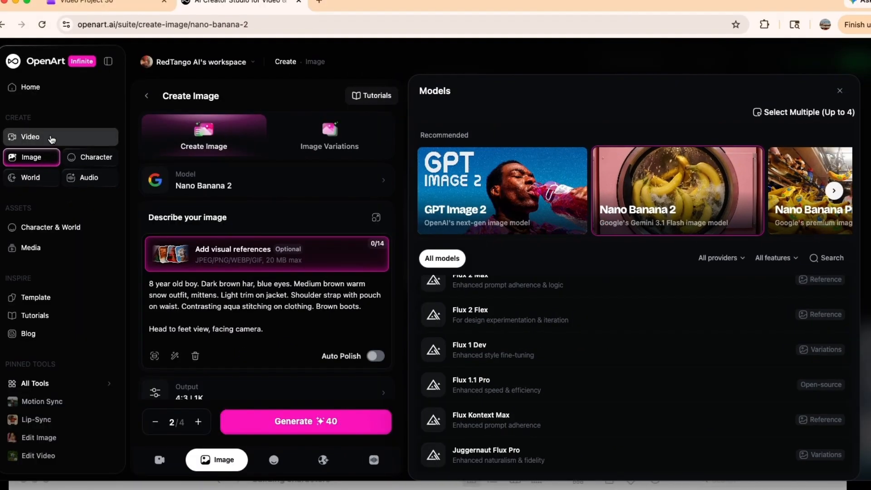
pyautogui.click(53, 137)
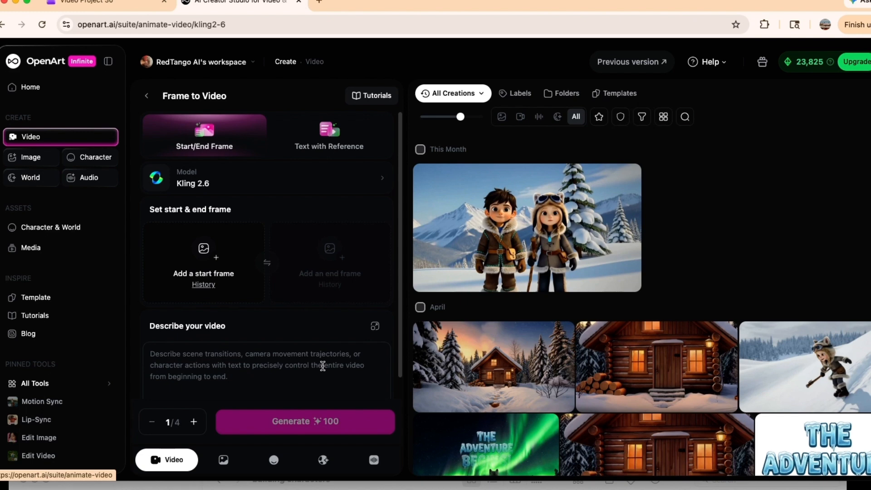
pyautogui.click(362, 127)
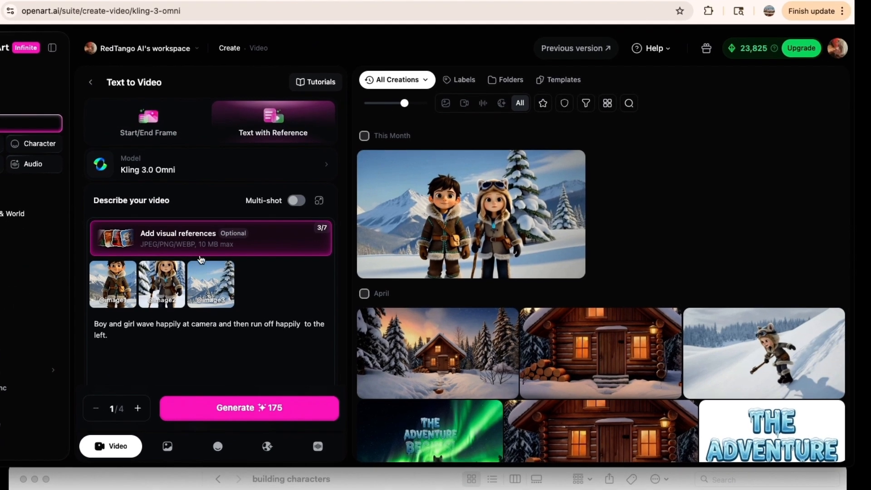
pyautogui.click(234, 261)
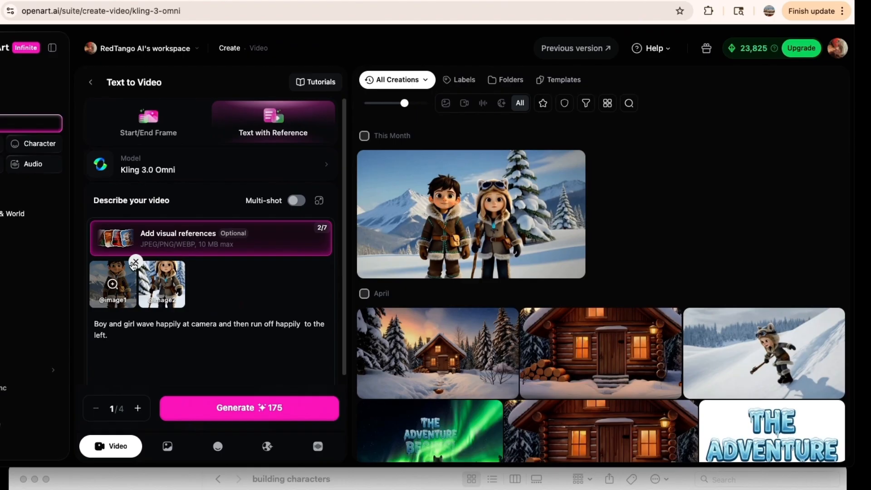
pyautogui.click(133, 265)
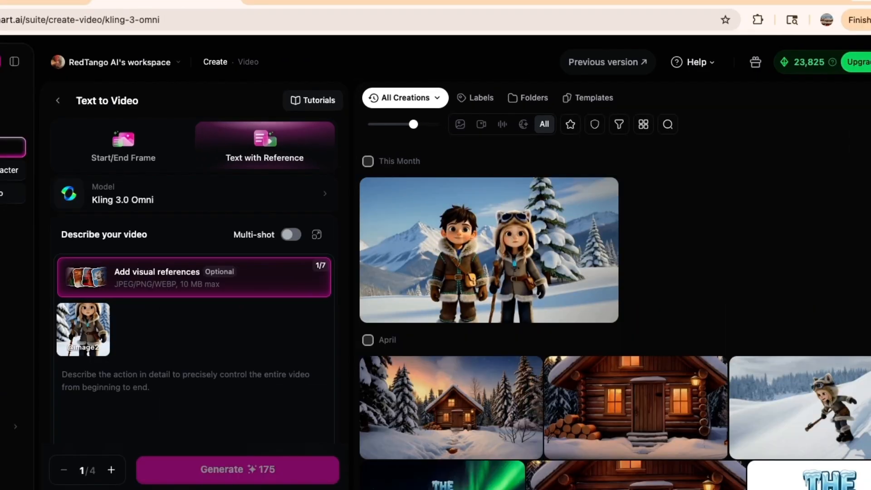
# Enter the video prompt "Start the girl facing camera and then have her turn around away from camera and stop.".
pyautogui.click(129, 372)
pyautogui.write('Start ')
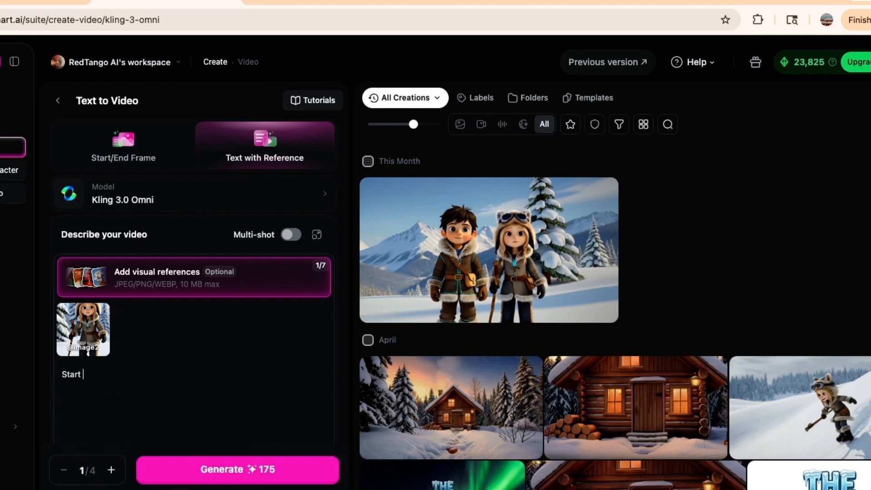
pyautogui.write('the girl facing camera')
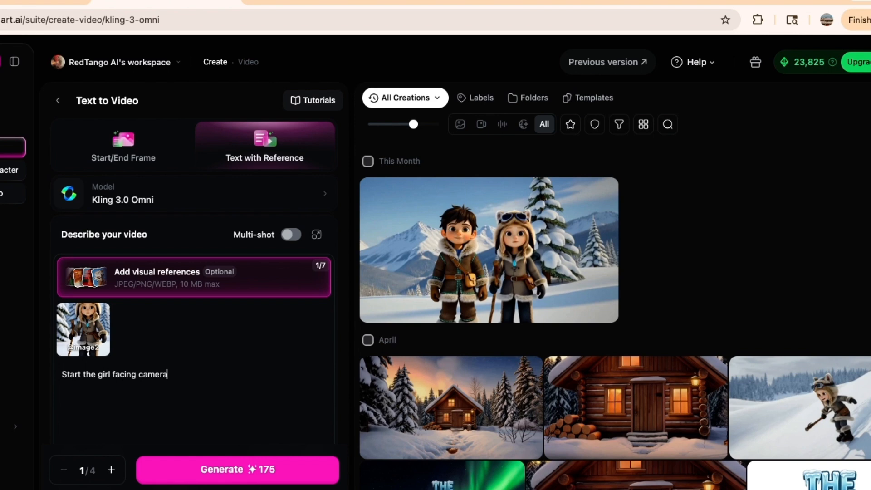
pyautogui.write('and then have her turn around away from camera and sto')
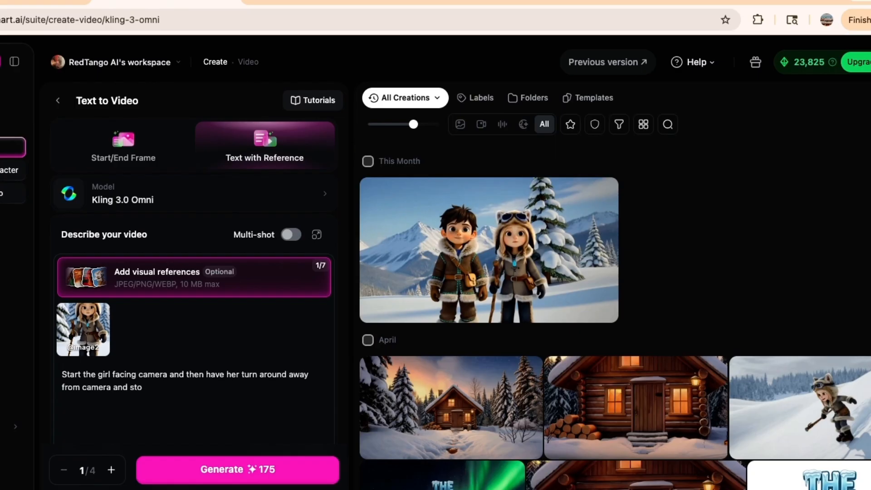
pyautogui.write('p.')
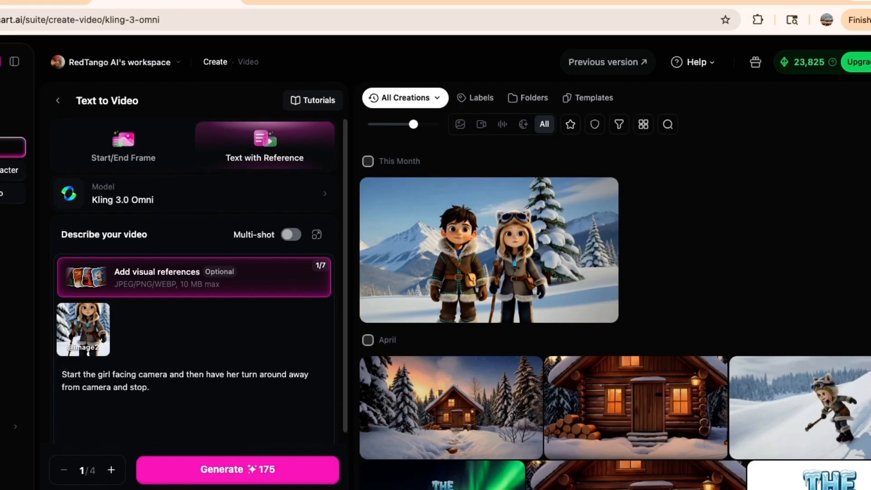
# Return to the Lara.mp4 video, play the girl's turn and pause it when her back faces the camera.
pyautogui.moveTo(466, 1); pyautogui.dragTo(502, 293)
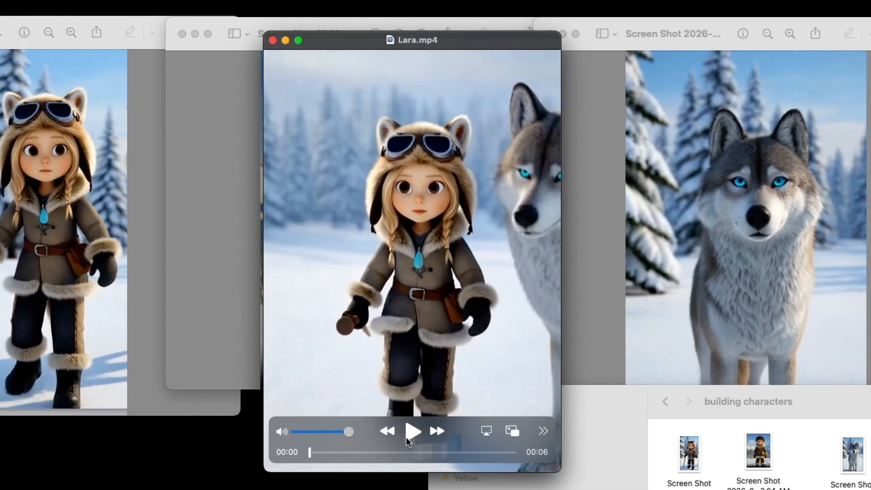
pyautogui.press('space')
pyautogui.moveTo(420, 456)
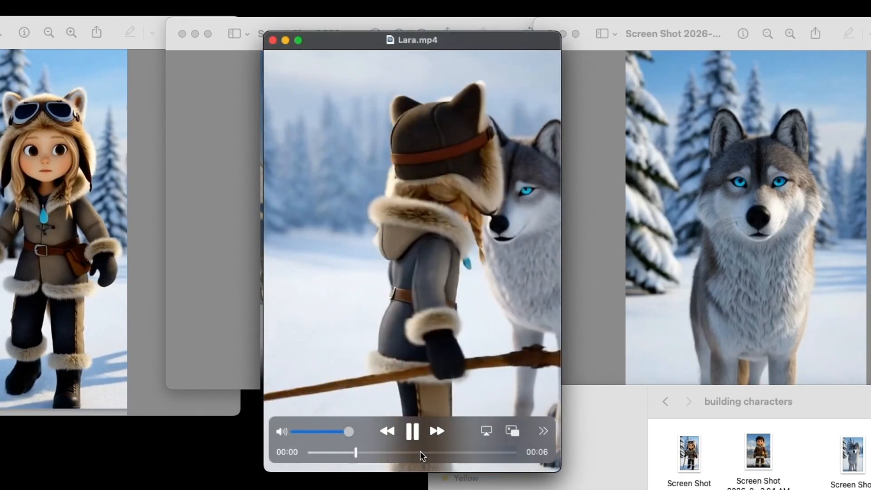
pyautogui.moveTo(470, 431); pyautogui.dragTo(462, 47)
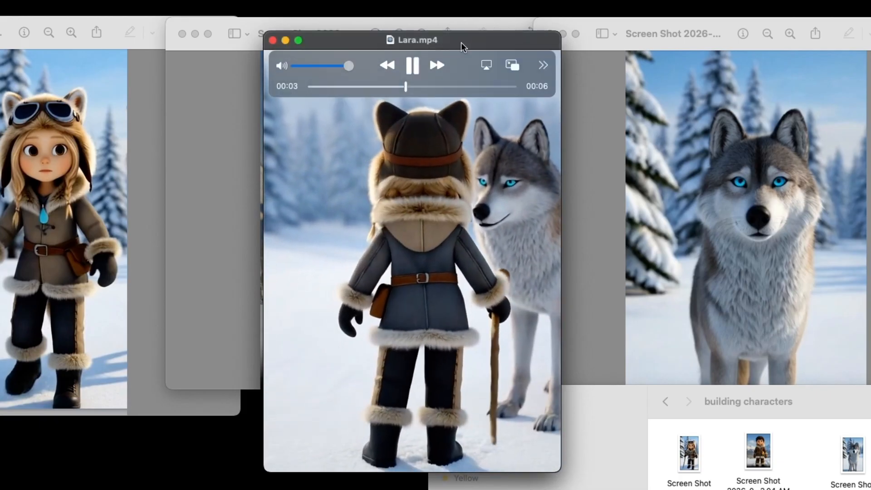
pyautogui.click(415, 62)
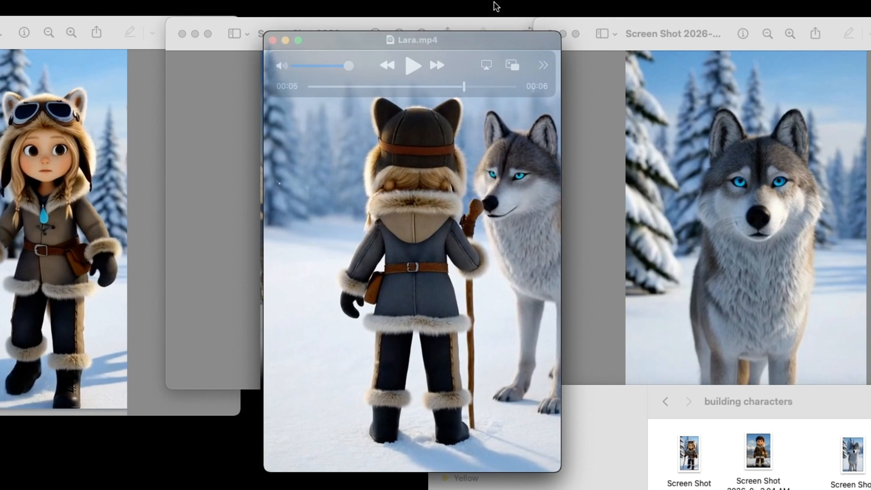
# Place the blonde girl's front-view image beside the paused Lara.mp4 video for comparison.
pyautogui.click(149, 45)
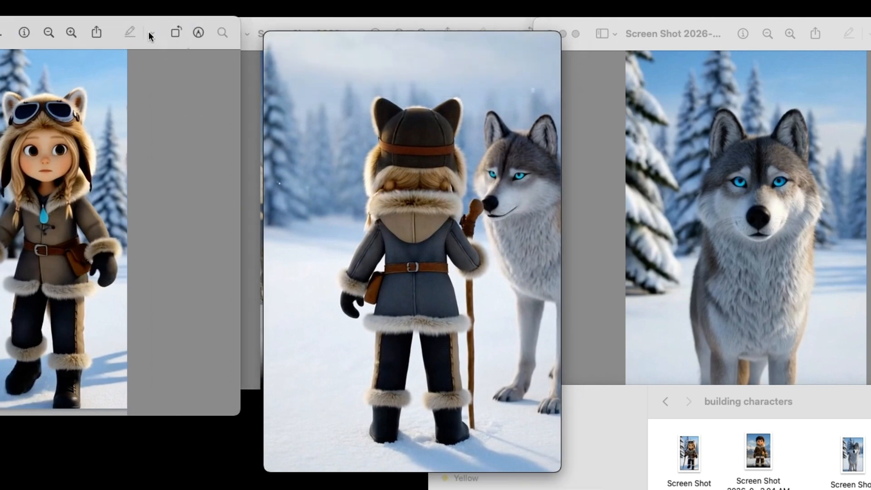
pyautogui.moveTo(149, 33); pyautogui.dragTo(174, 83)
pyautogui.moveTo(484, 44)
pyautogui.moveTo(487, 41); pyautogui.dragTo(500, 53)
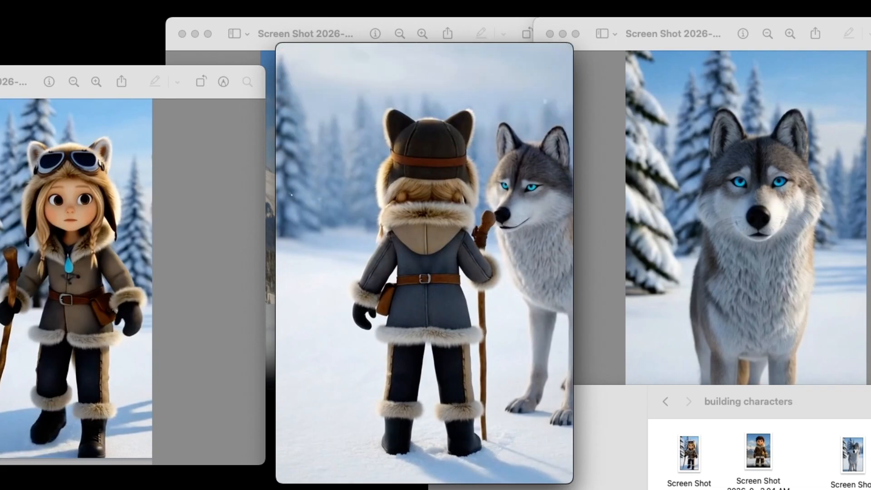
# Scrub through Lara.mp4 for a clear frame of the girl's back and close the video.
pyautogui.moveTo(429, 383)
pyautogui.moveTo(455, 99)
pyautogui.mouseDown()
pyautogui.moveTo(340, 102)
pyautogui.moveTo(453, 98)
pyautogui.mouseUp()
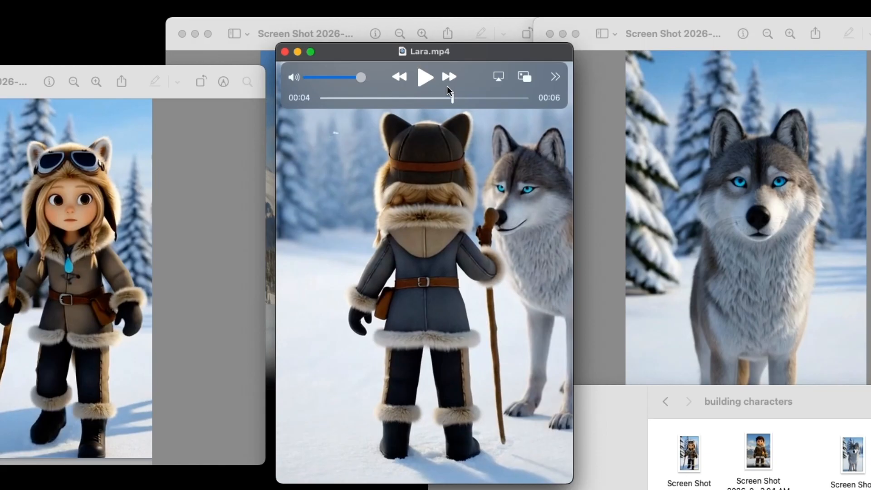
pyautogui.moveTo(457, 96)
pyautogui.mouseDown()
pyautogui.moveTo(469, 98)
pyautogui.moveTo(462, 103)
pyautogui.mouseUp()
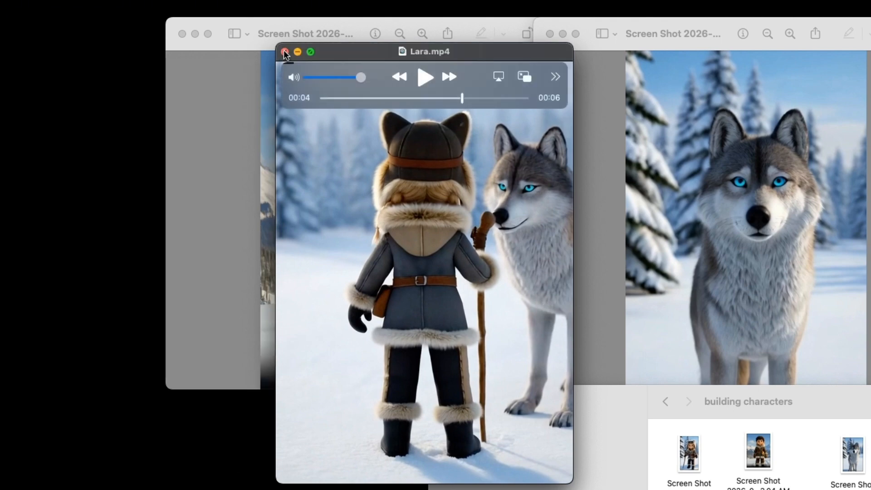
pyautogui.click(284, 54)
# Bring the building characters folder up and view the boy's openart video with its playback controls moved off him.
pyautogui.moveTo(601, 409); pyautogui.dragTo(162, 189)
pyautogui.moveTo(468, 186); pyautogui.dragTo(493, 50)
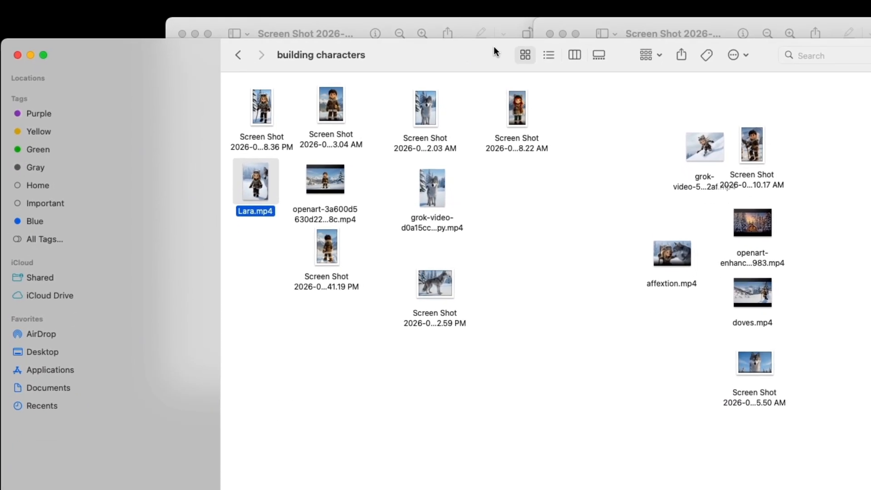
pyautogui.doubleClick(338, 186)
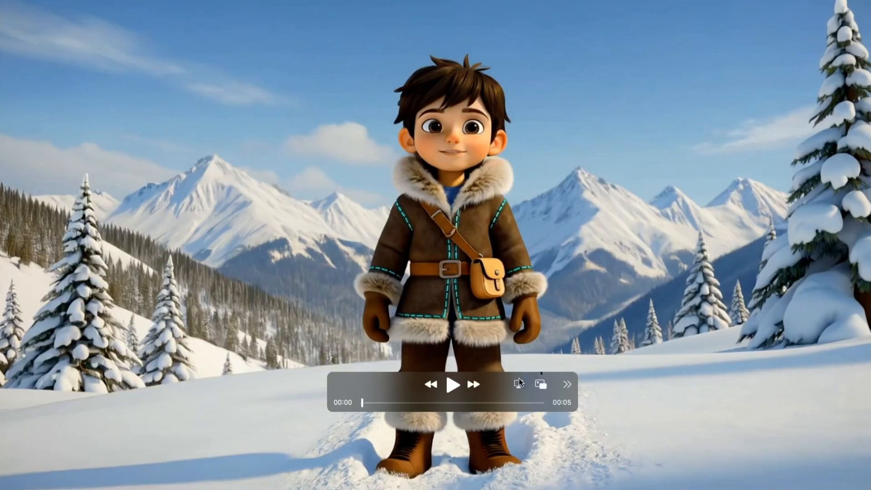
pyautogui.moveTo(496, 369); pyautogui.dragTo(766, 9)
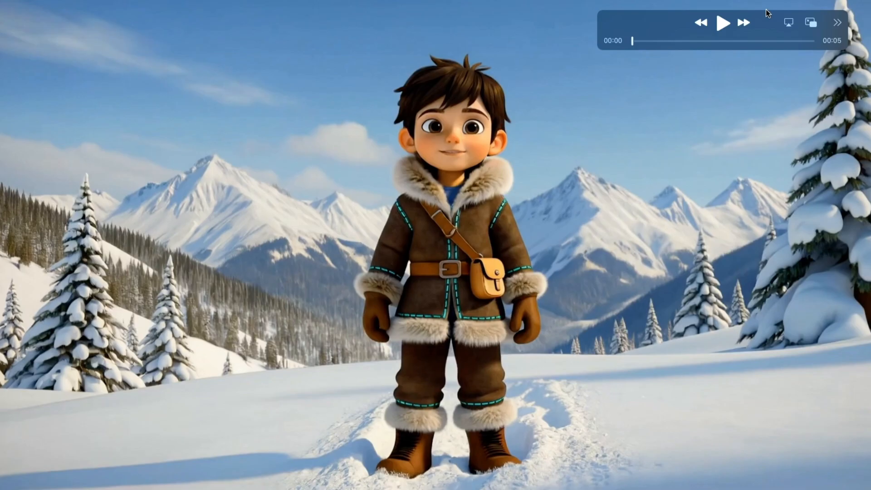
pyautogui.moveTo(670, 19); pyautogui.dragTo(699, 0)
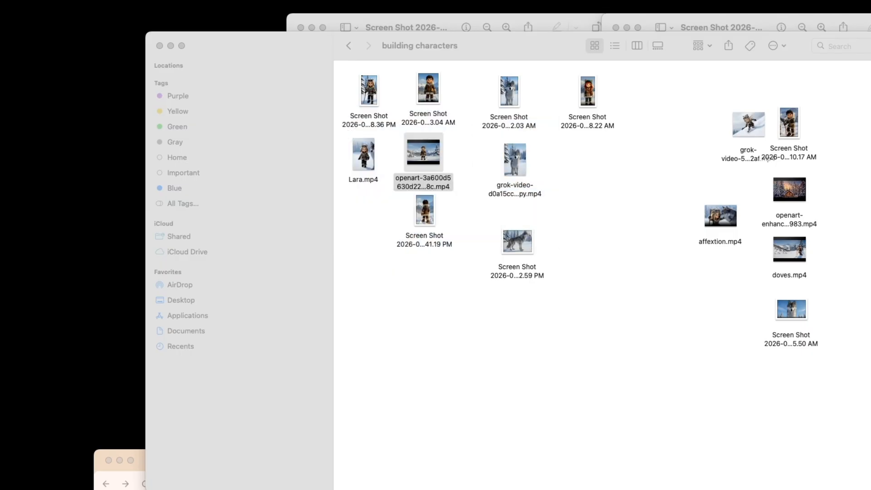
# Open the boy's back-view and front-view images and place them side by side.
pyautogui.click(431, 214)
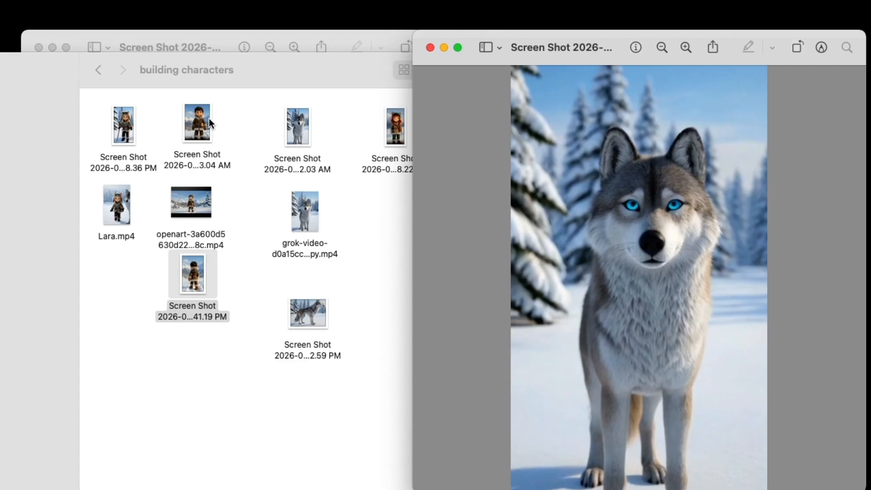
pyautogui.doubleClick(206, 118)
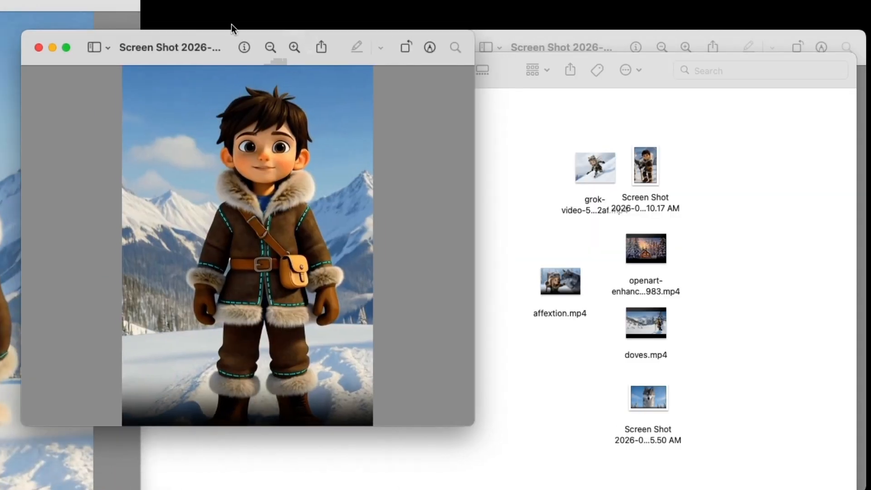
pyautogui.moveTo(48, 0); pyautogui.dragTo(614, 28)
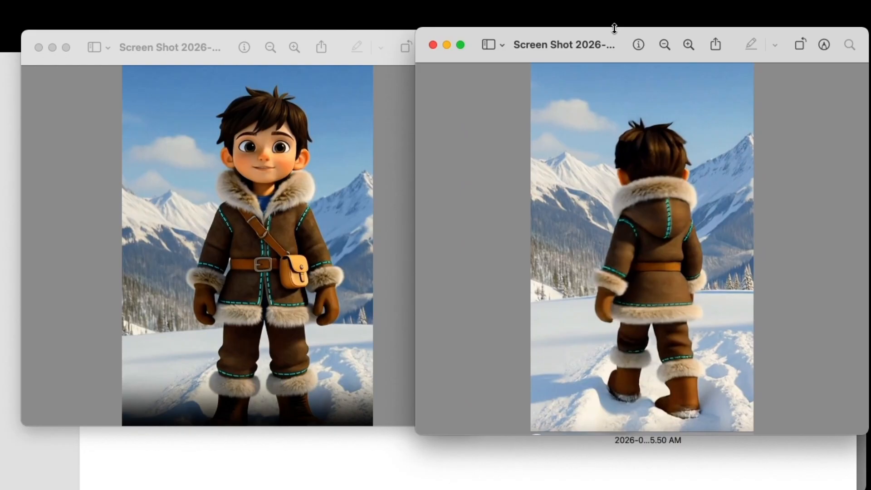
# Close both of the boy's images and the front-facing wolf image.
pyautogui.click(39, 47)
pyautogui.click(432, 45)
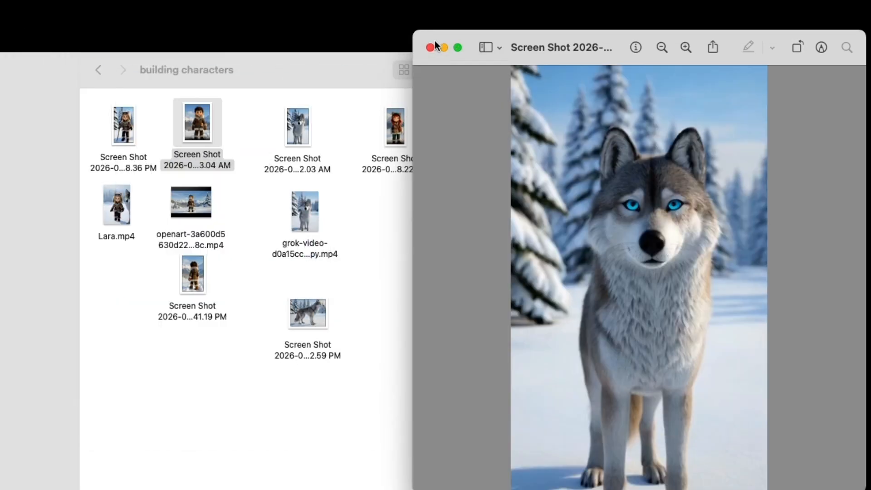
pyautogui.click(429, 47)
# Open the wolf's grok-video from the building characters folder, enlarge its window and move the playback controls above the wolf.
pyautogui.click(315, 221)
pyautogui.doubleClick(315, 221)
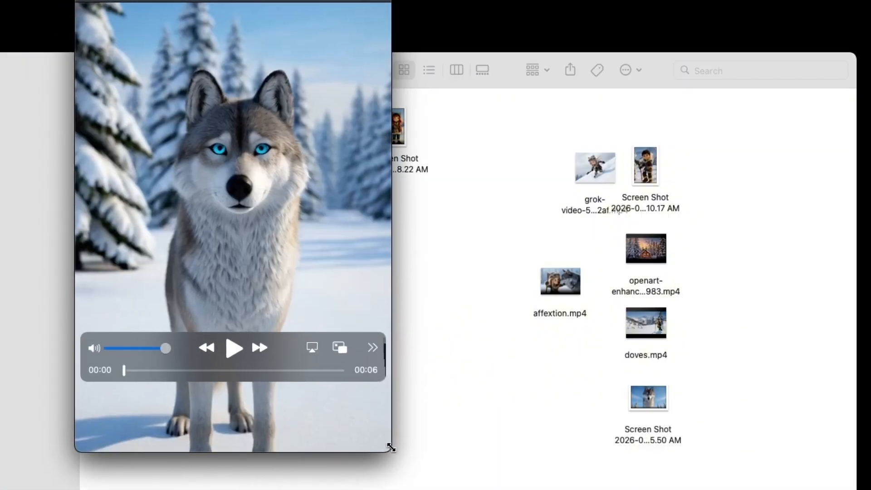
pyautogui.moveTo(391, 447); pyautogui.dragTo(435, 470)
pyautogui.moveTo(309, 370); pyautogui.dragTo(294, 17)
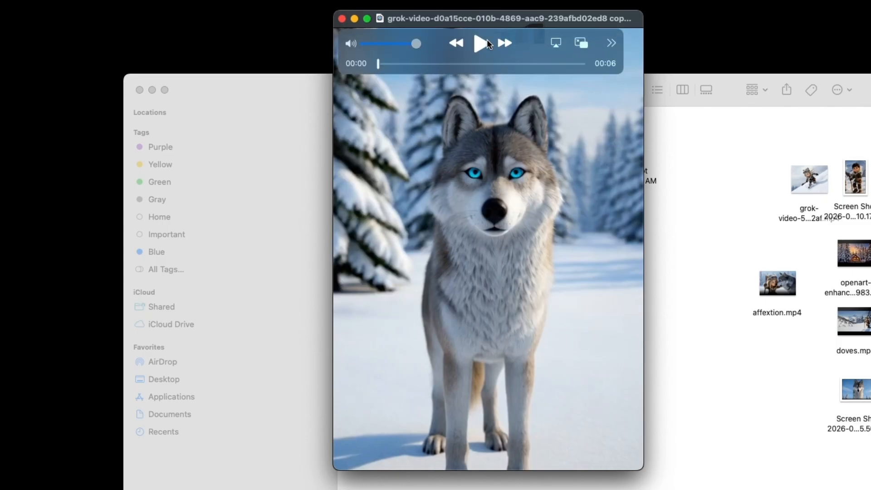
# Play the wolf's turnaround video twice, enlarging its window during the replay, and close the video.
pyautogui.click(481, 43)
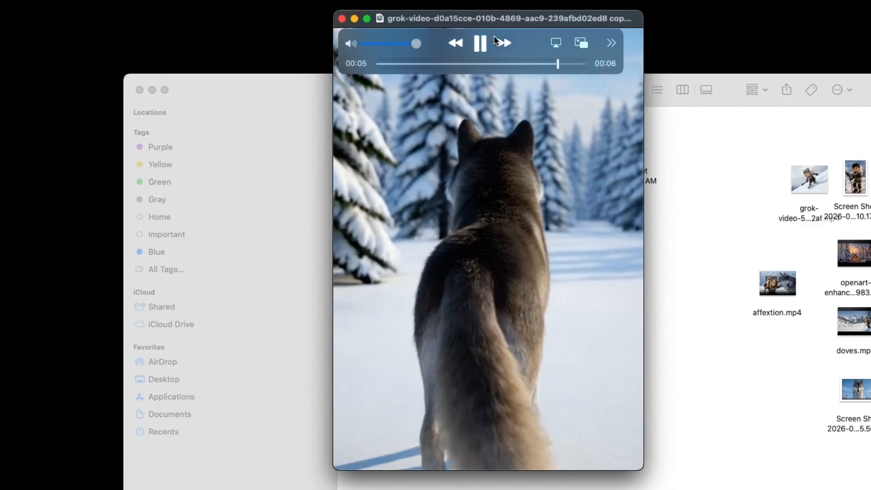
pyautogui.click(480, 43)
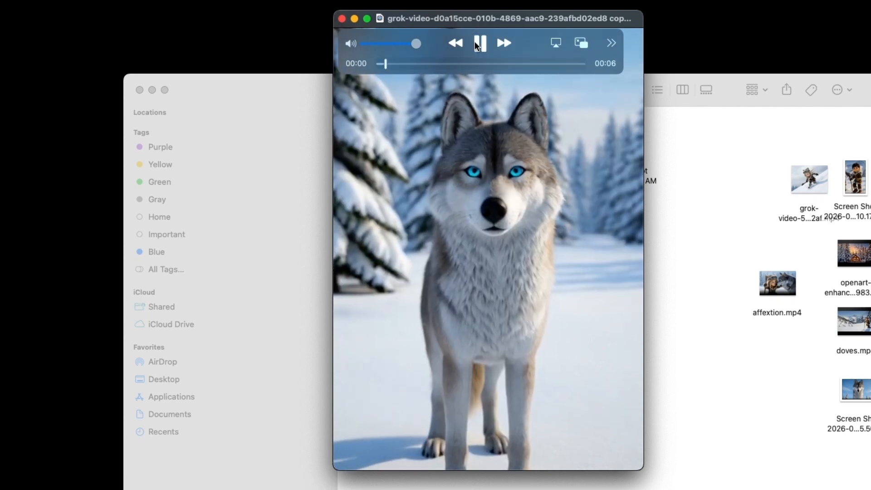
pyautogui.moveTo(641, 467); pyautogui.dragTo(665, 489)
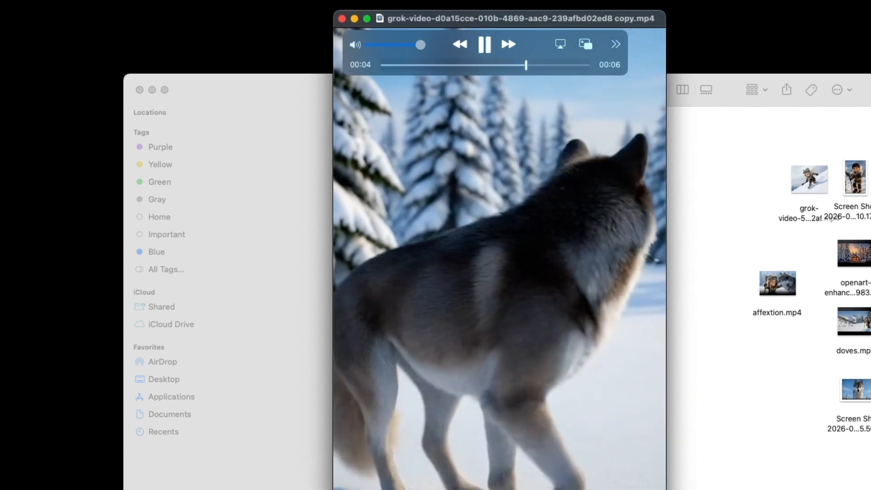
pyautogui.click(485, 44)
pyautogui.click(342, 18)
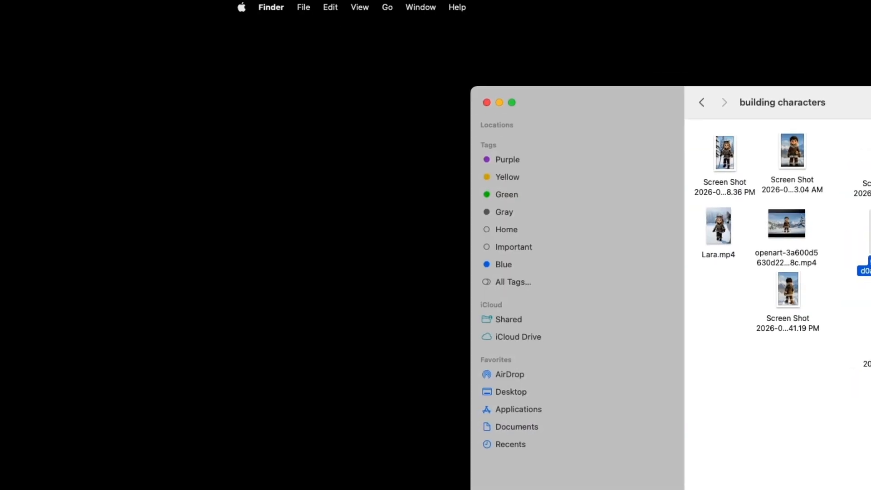
# Open the front-view images of the girl, the boy and the wolf from the building characters folder.
pyautogui.moveTo(870, 93); pyautogui.dragTo(869, 115)
pyautogui.doubleClick(728, 176)
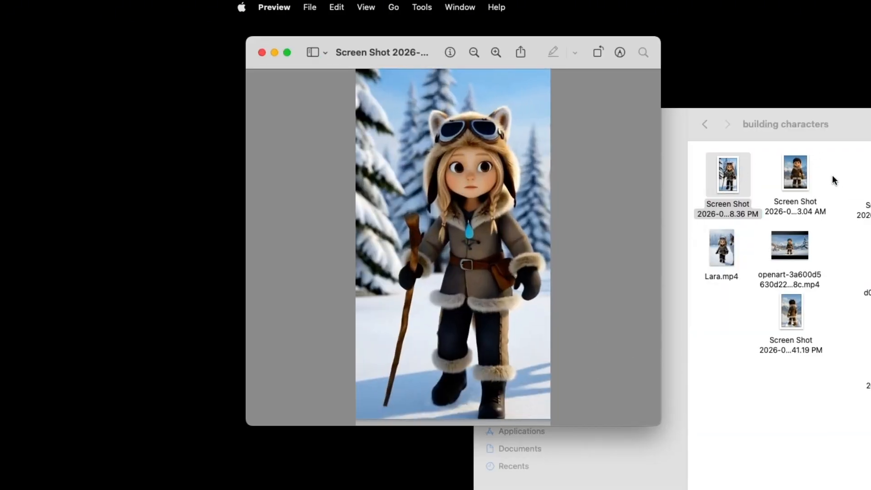
pyautogui.doubleClick(796, 175)
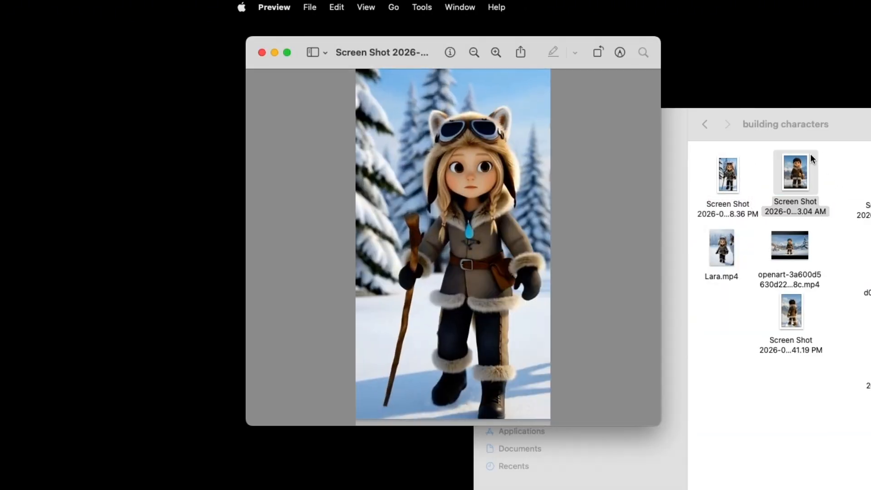
pyautogui.doubleClick(867, 177)
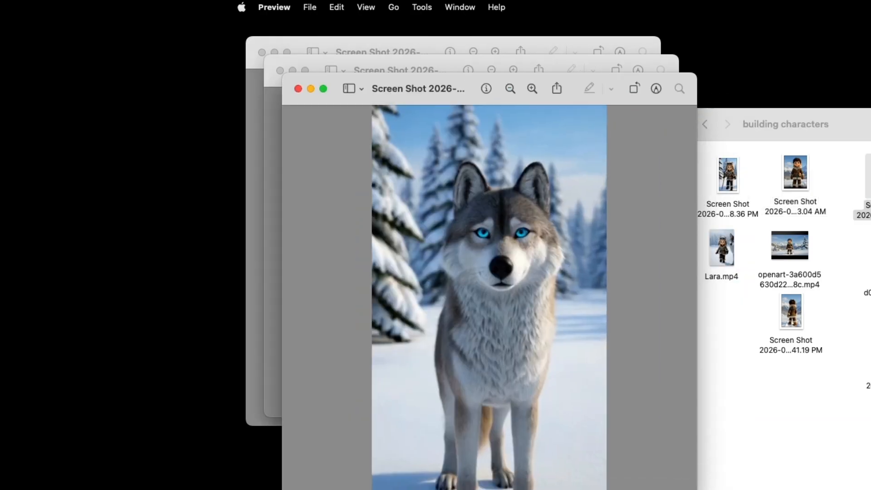
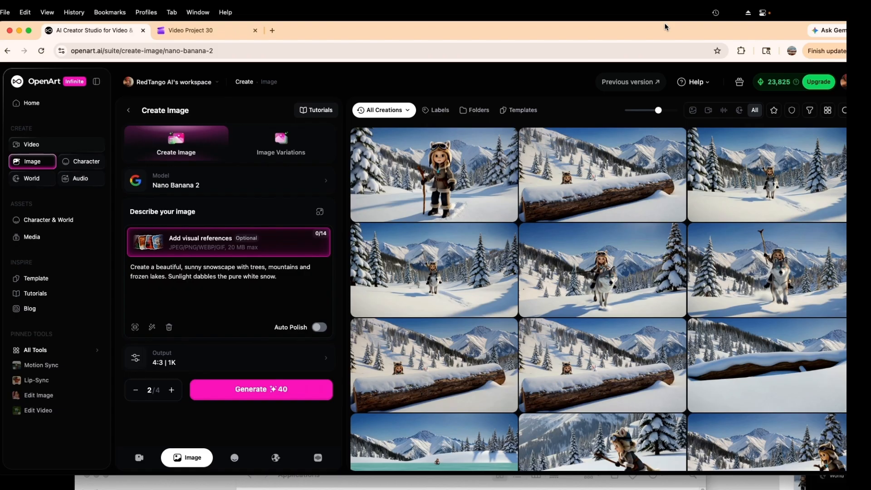
# Correct the misspelled verb in the snowscape image prompt so it reads "Sunlight dapples the pure white snow.".
pyautogui.moveTo(429, 28); pyautogui.dragTo(442, 28)
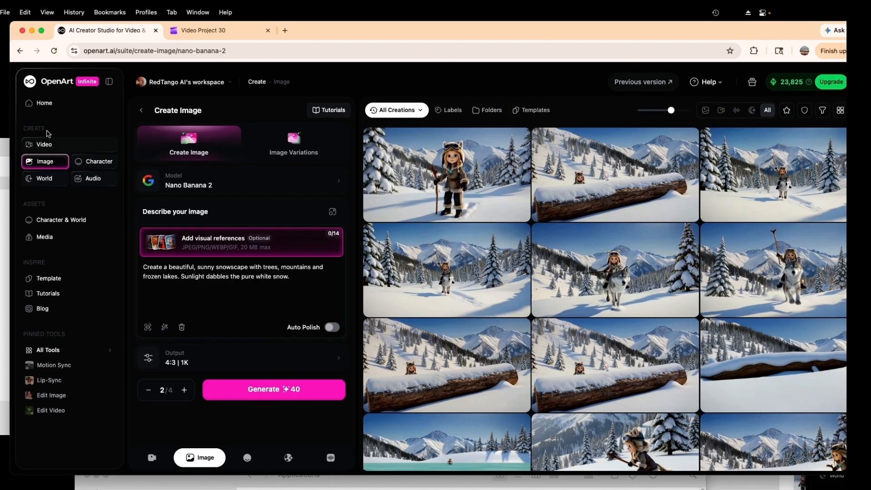
pyautogui.moveTo(519, 31); pyautogui.dragTo(544, 30)
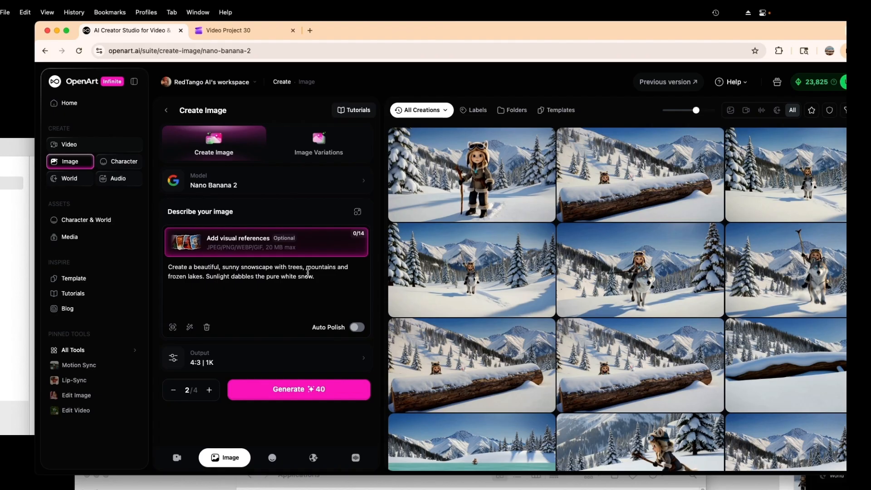
pyautogui.moveTo(245, 276); pyautogui.dragTo(239, 275)
pyautogui.write('pp')
# Move the browser window out of the way, open the snowy mountain landscape screenshot and place it in clear view.
pyautogui.moveTo(402, 35); pyautogui.dragTo(337, 443)
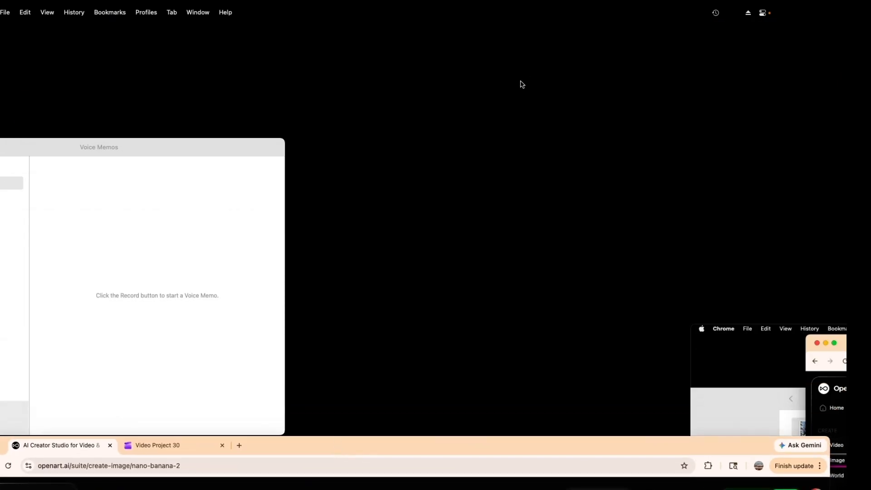
pyautogui.doubleClick(566, 54)
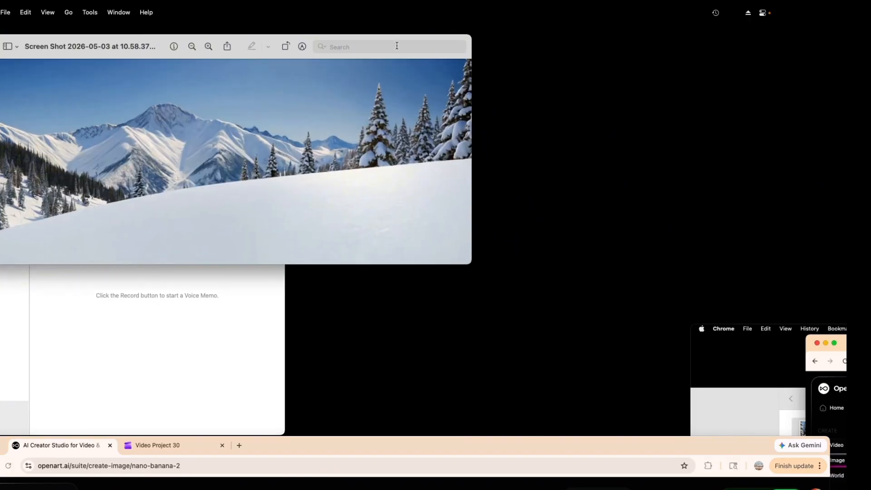
pyautogui.moveTo(393, 39); pyautogui.dragTo(565, 167)
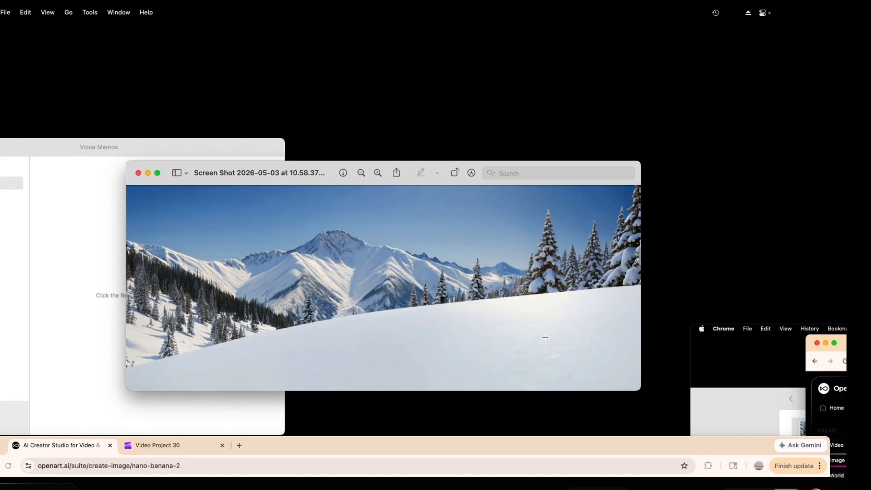
# Bring the OpenArt window back, open the creation of the girl and rabbit at the log, and reposition the window to show it.
pyautogui.moveTo(381, 443); pyautogui.dragTo(349, 45)
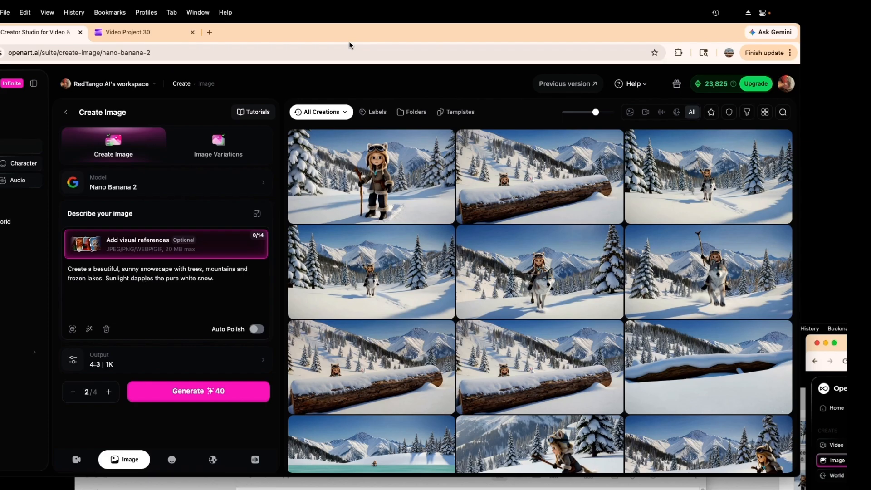
pyautogui.moveTo(500, 31); pyautogui.dragTo(435, 37)
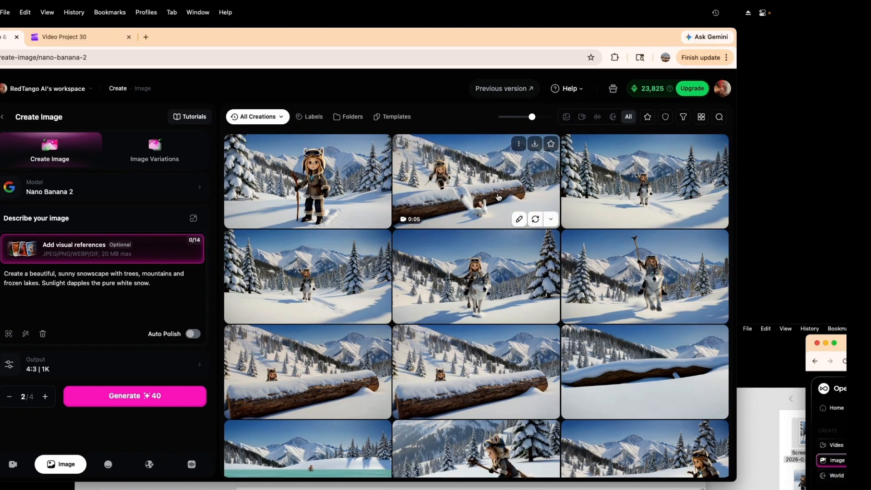
pyautogui.click(499, 197)
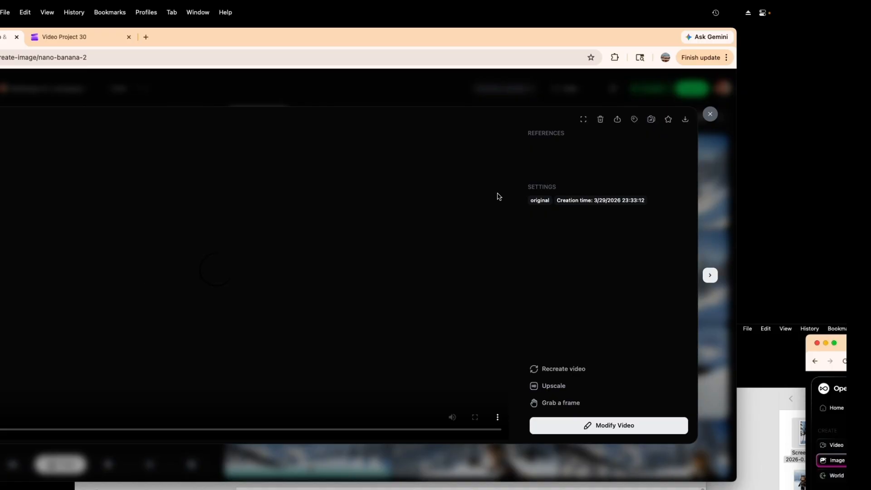
pyautogui.moveTo(514, 41); pyautogui.dragTo(690, 35)
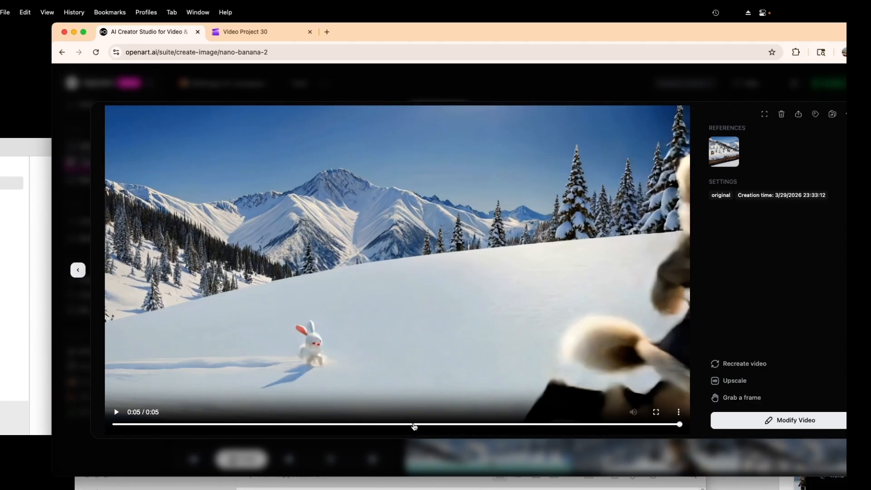
# Replay the rabbit video from about 0:02, pause it at 0:04 and scrub back to review the scene.
pyautogui.click(403, 425)
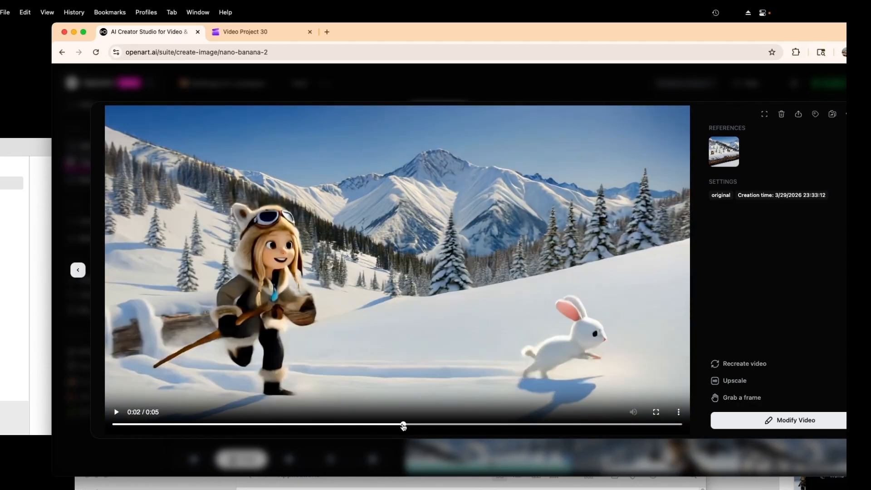
pyautogui.click(117, 414)
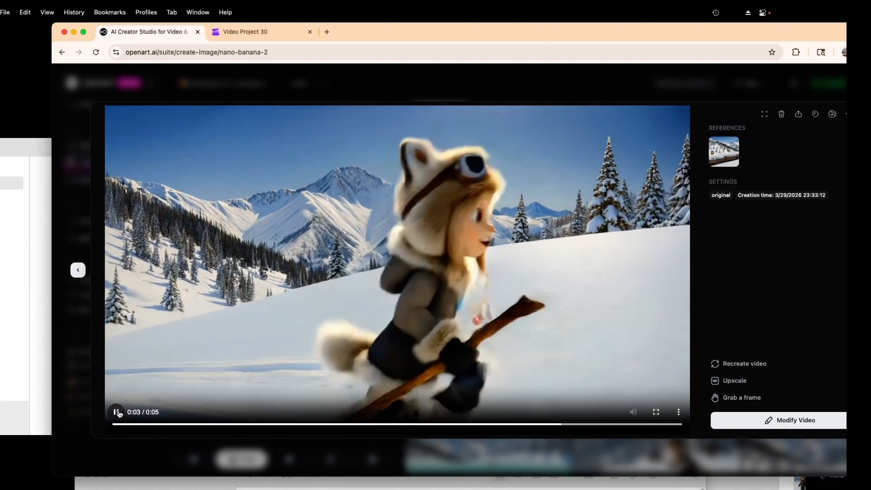
pyautogui.click(112, 408)
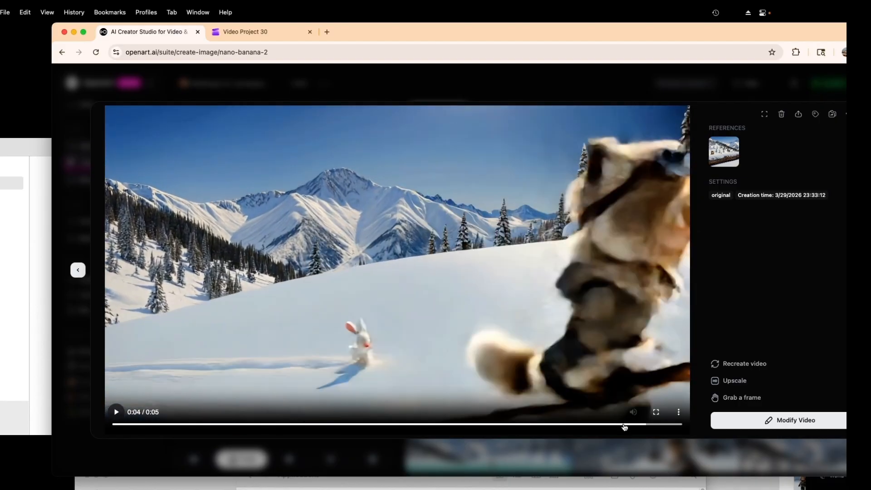
pyautogui.moveTo(646, 426); pyautogui.dragTo(577, 427)
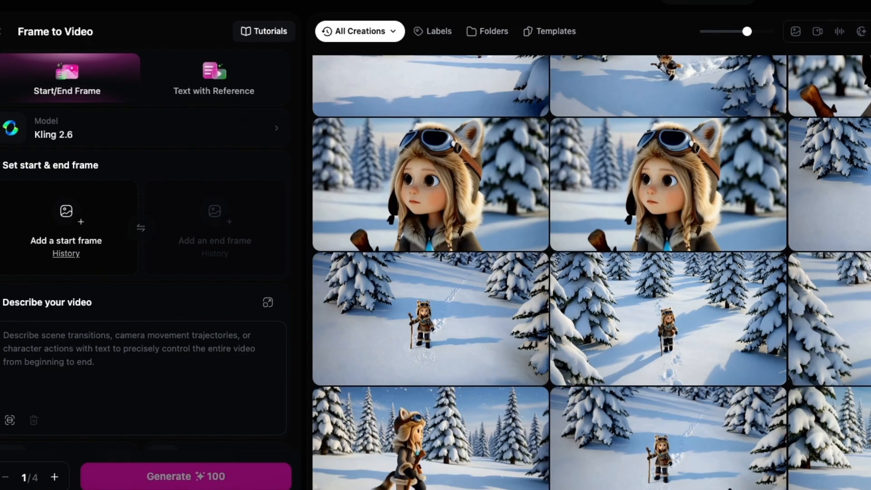
# Open the video of the girl with the walking stick in the snowy forest and replay it.
pyautogui.click(478, 337)
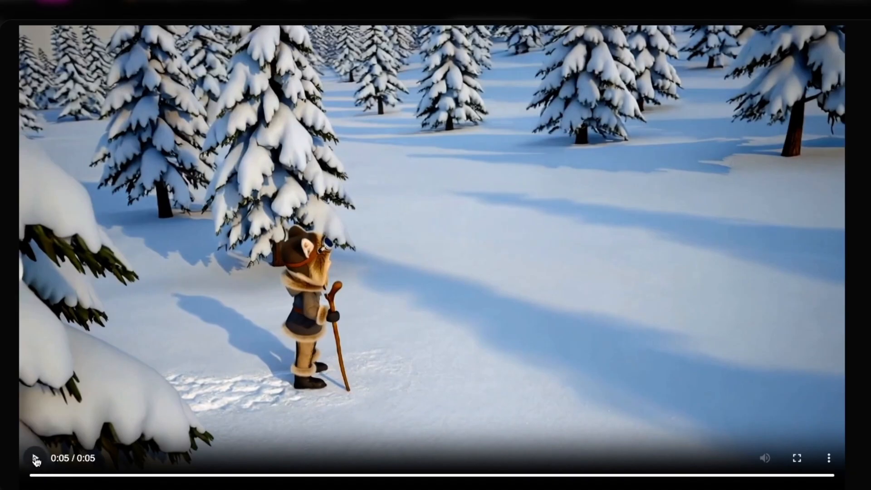
pyautogui.click(42, 466)
pyautogui.click(39, 463)
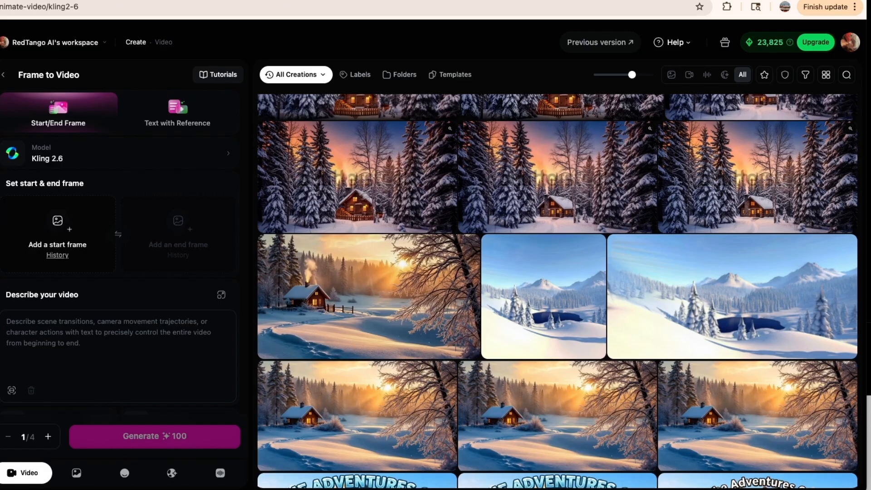
# Open the sunrise cabin video with the white picket fence and replay it from near the beginning.
pyautogui.moveTo(852, 453)
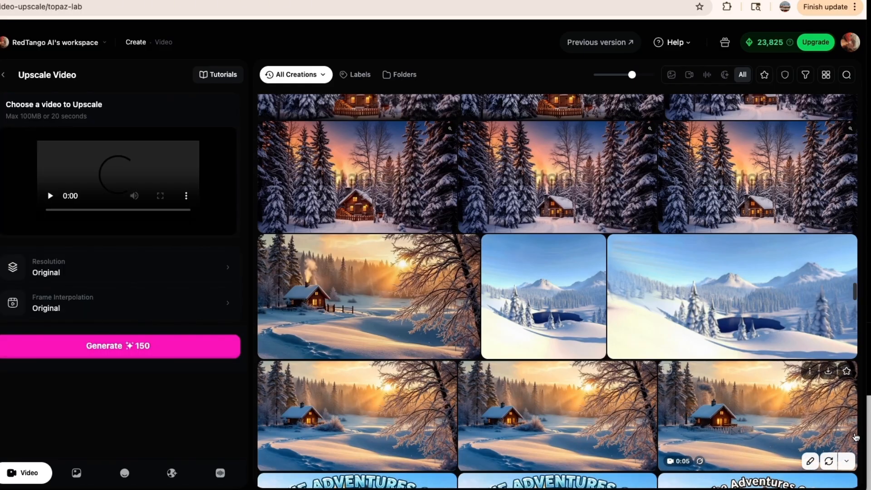
pyautogui.click(815, 452)
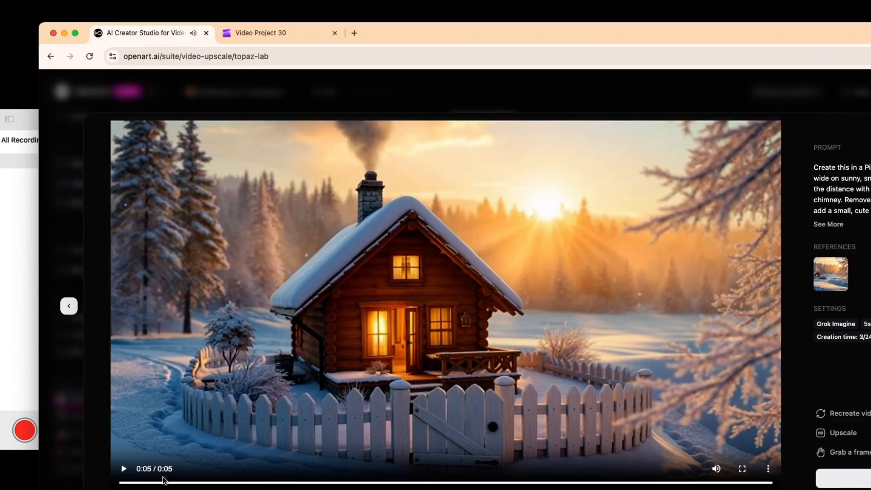
pyautogui.click(162, 483)
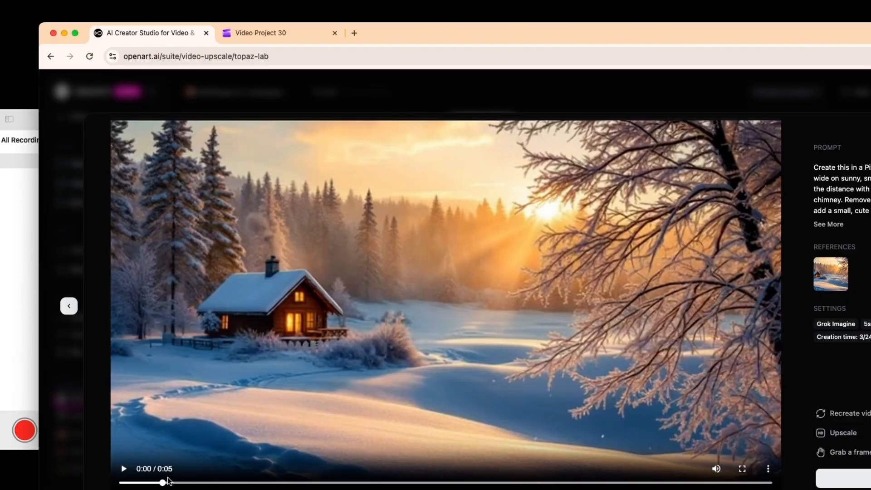
pyautogui.click(125, 470)
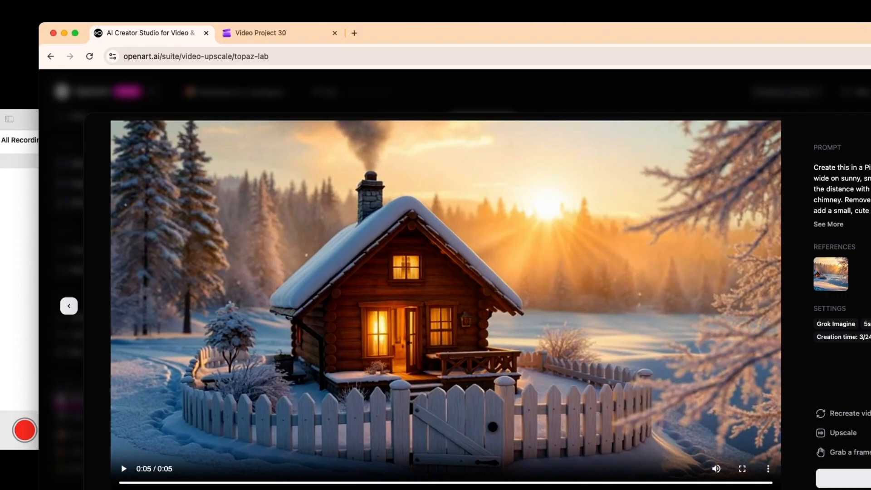
# Review the two neighbouring cabin videos with brown picket fences and close the viewer.
pyautogui.moveTo(823, 28); pyautogui.dragTo(833, 8)
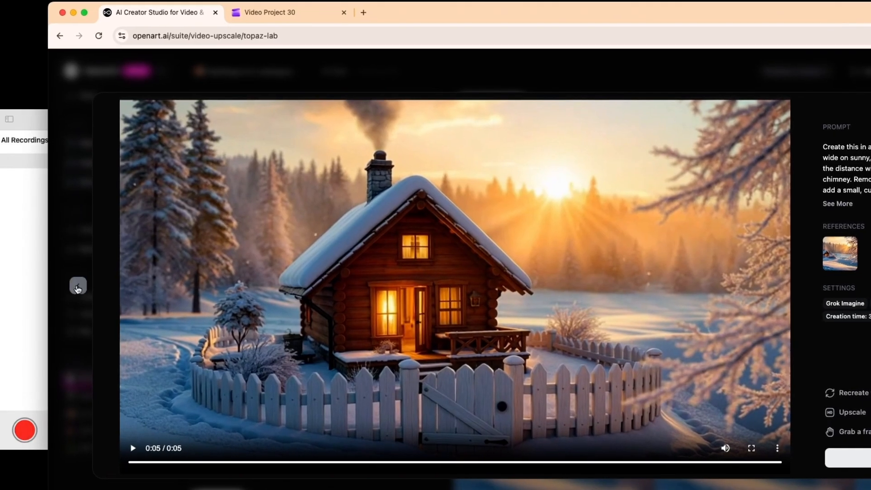
pyautogui.click(79, 287)
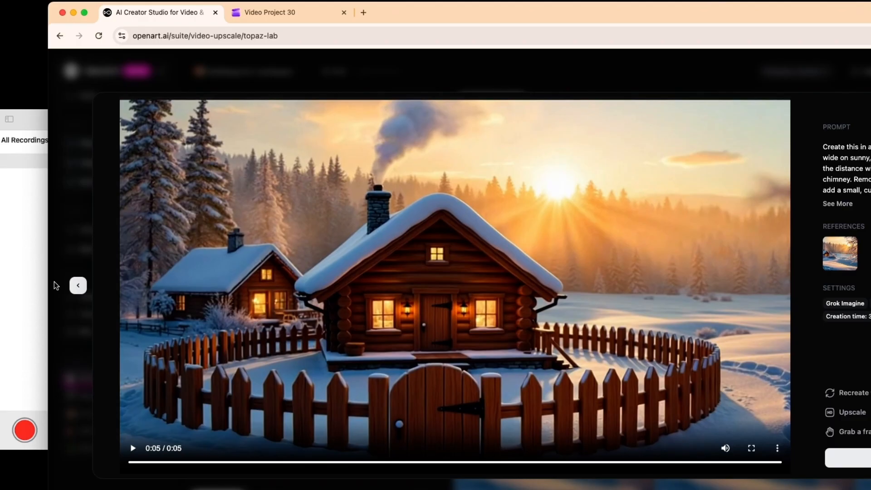
pyautogui.click(78, 285)
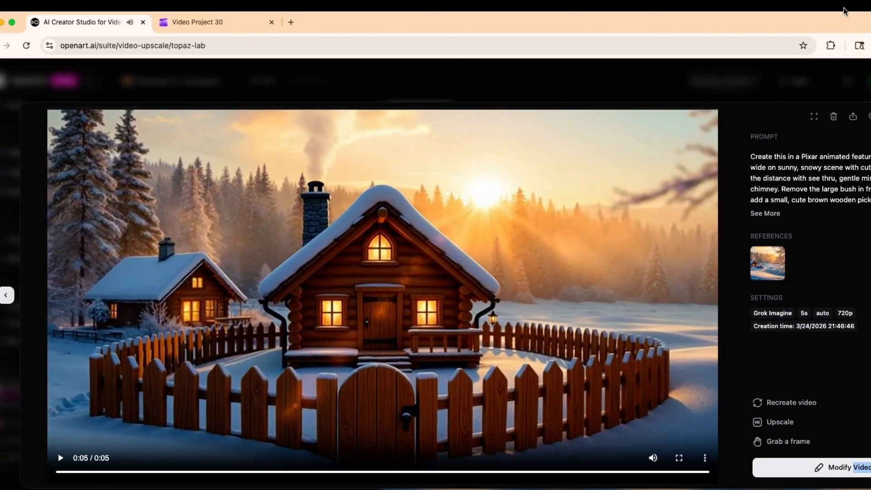
pyautogui.click(870, 116)
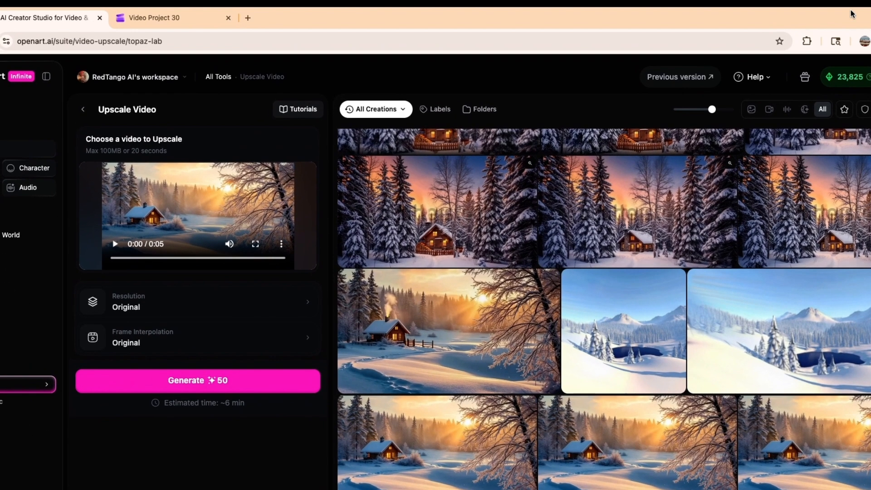
# Open the sunset forest cabin video, go to the neighbouring version and expand its full prompt.
pyautogui.moveTo(658, 228)
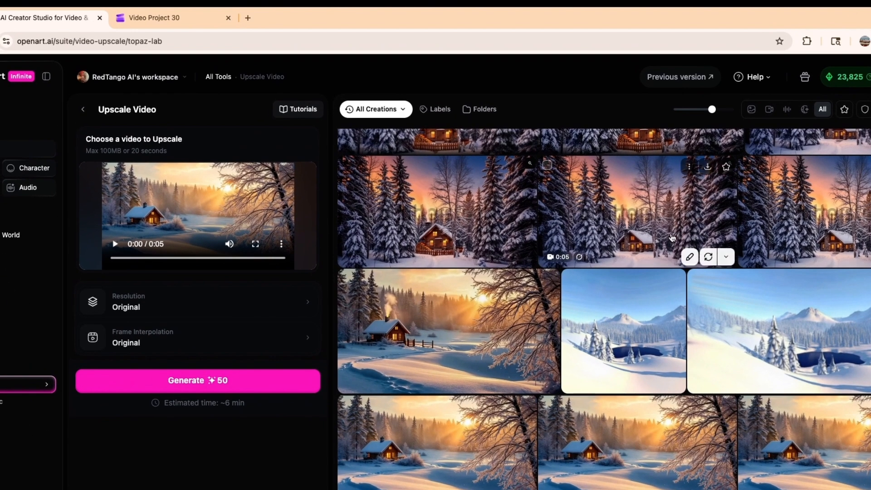
pyautogui.click(834, 212)
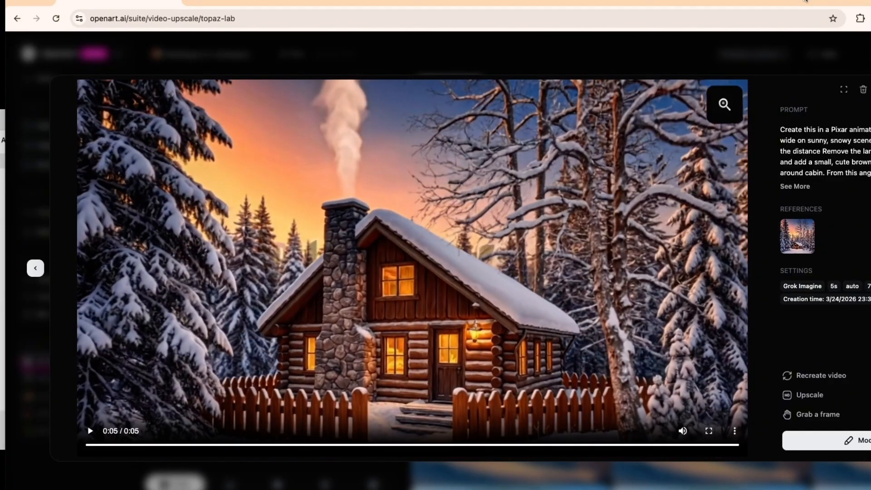
pyautogui.click(30, 267)
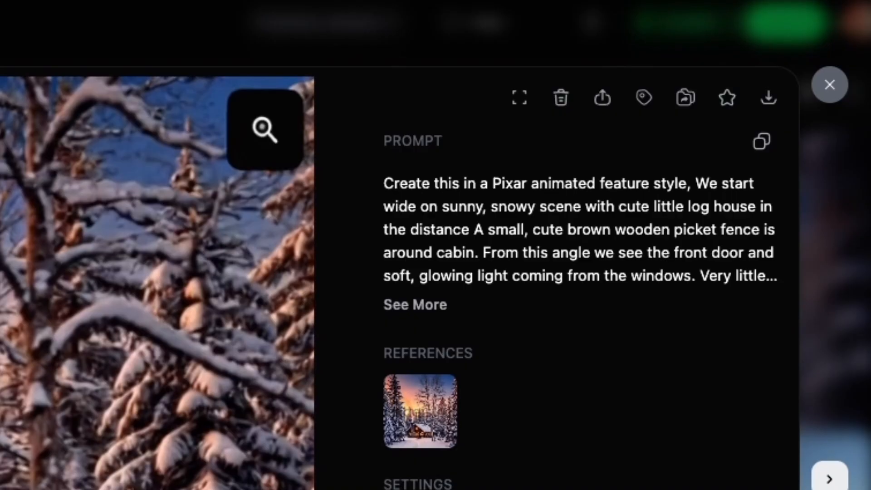
pyautogui.click(415, 304)
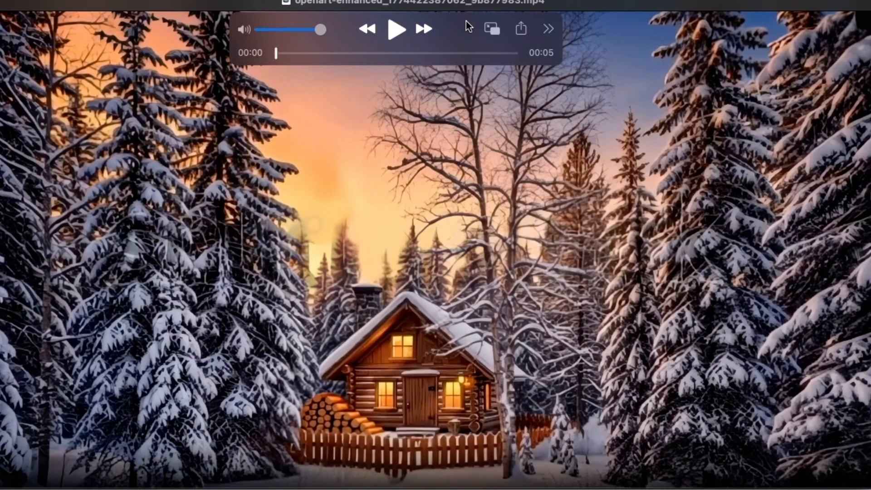
# Play the enhanced forest cabin video in the media player and jump back to about its midpoint.
pyautogui.click(397, 29)
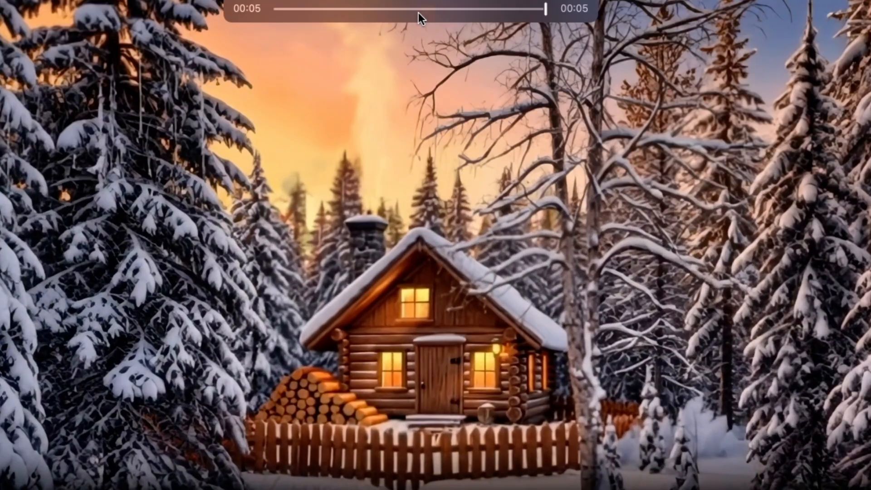
pyautogui.click(405, 52)
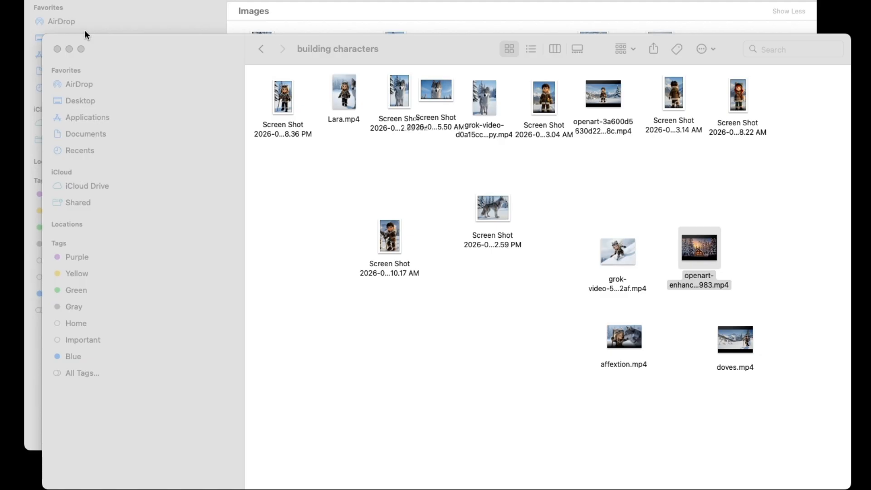
# Open doves.mp4 from the building characters folder, then reposition and resize its player window.
pyautogui.moveTo(722, 336)
pyautogui.doubleClick(725, 336)
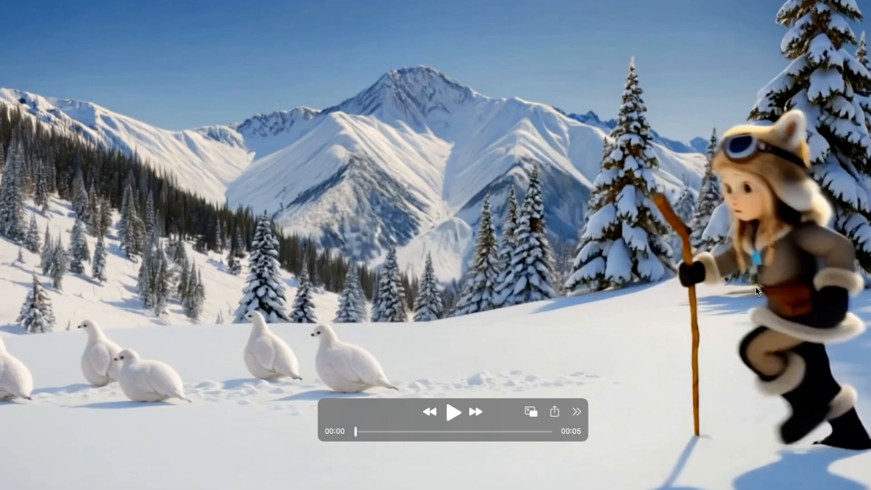
pyautogui.moveTo(870, 1); pyautogui.dragTo(747, 118)
pyautogui.doubleClick(712, 116)
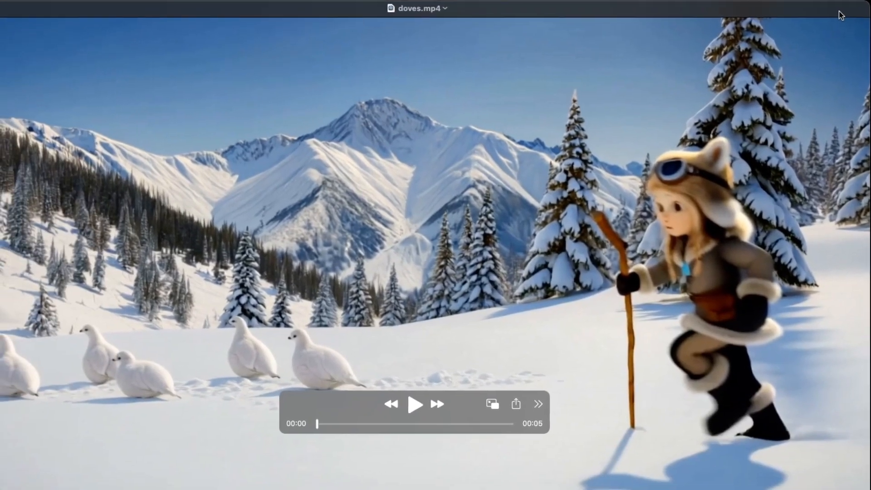
# Play doves.mp4 with the playback controls moved clear of the action, replay it from about 00:01, and scrub through to the end.
pyautogui.moveTo(503, 390); pyautogui.dragTo(583, 27)
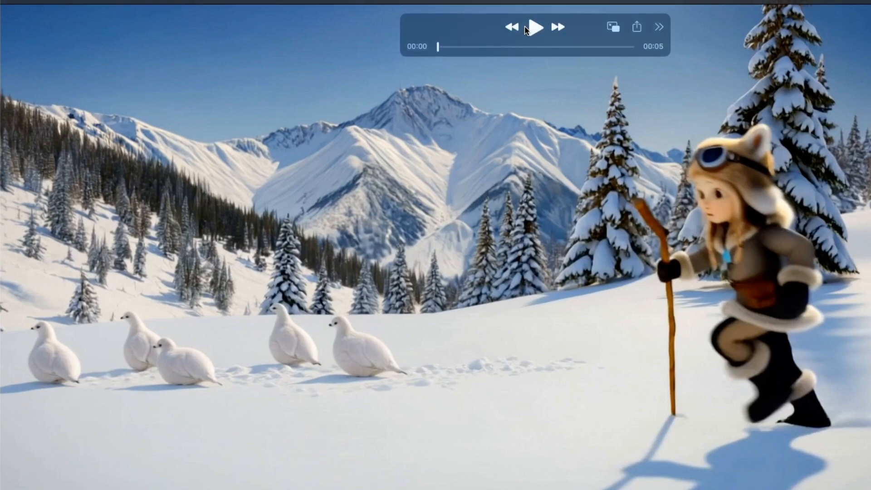
pyautogui.click(547, 20)
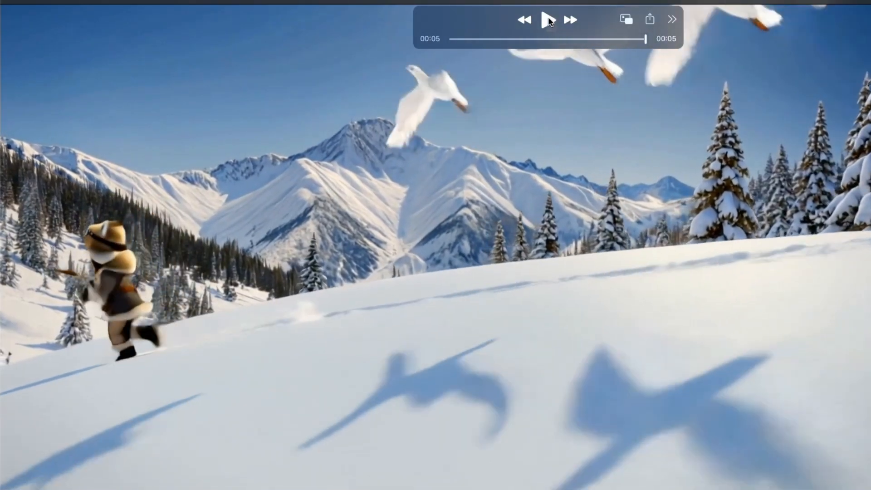
pyautogui.moveTo(488, 25); pyautogui.dragTo(517, 464)
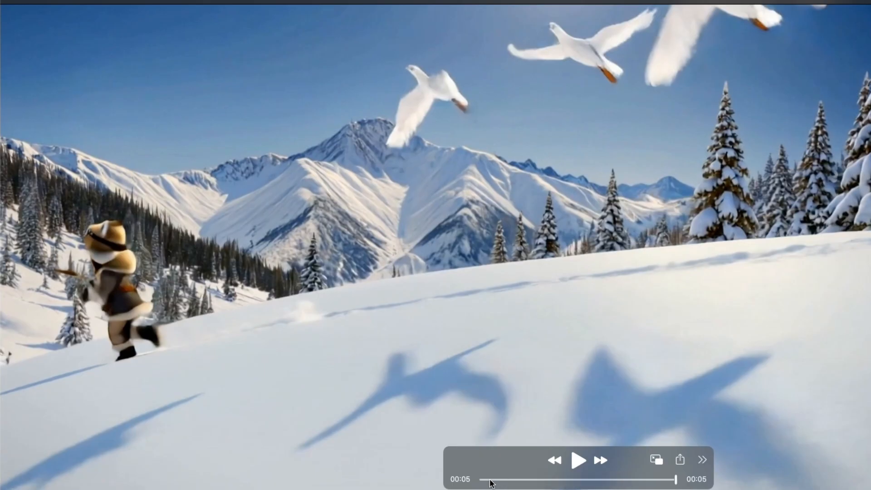
pyautogui.moveTo(598, 480); pyautogui.dragTo(519, 479)
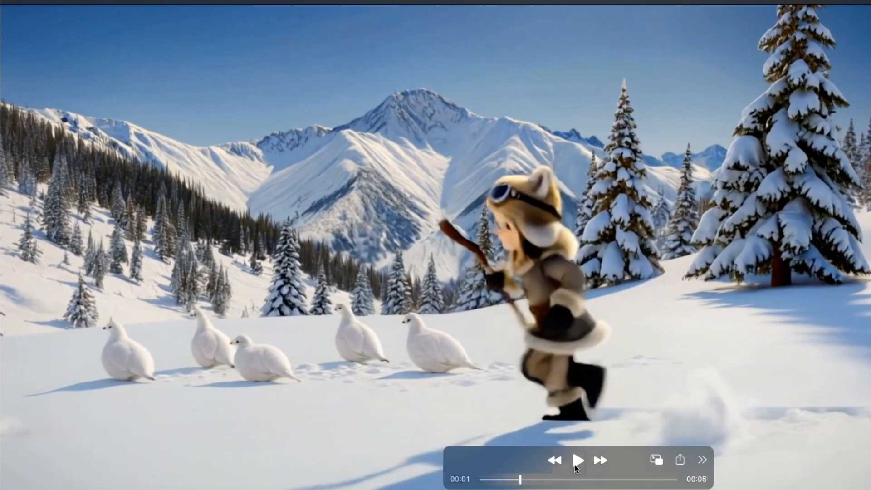
pyautogui.click(579, 462)
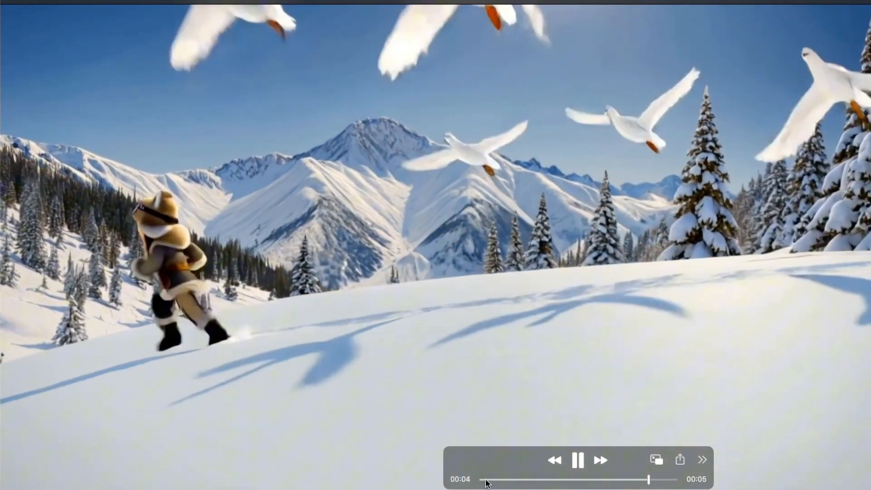
pyautogui.moveTo(479, 479); pyautogui.dragTo(686, 481)
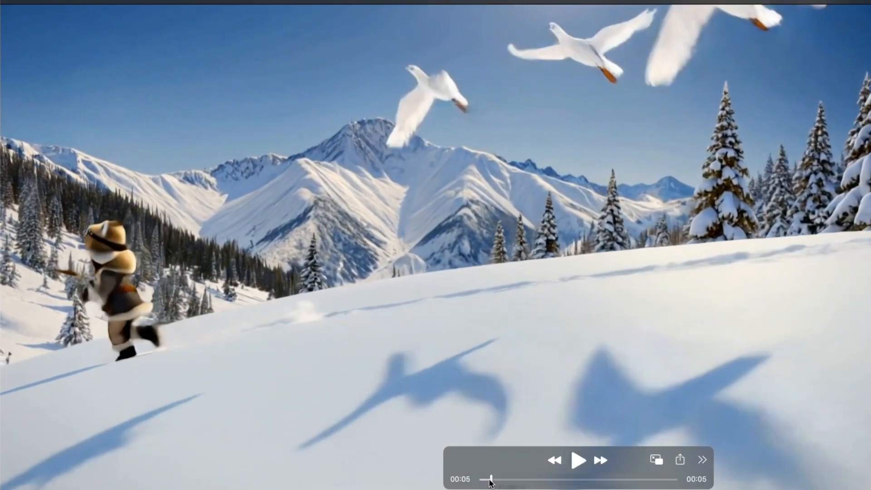
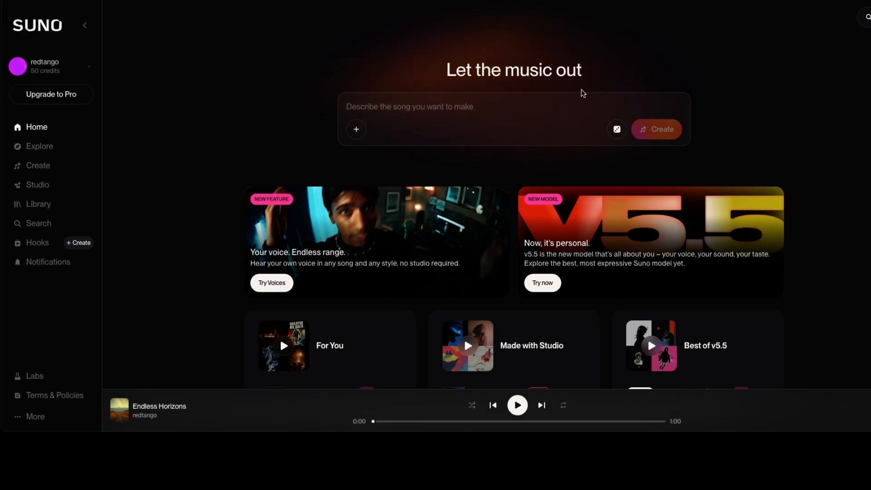
# In Suno, paste the song description "Energetic, a touch of Irish violin, woodblocks, drums, music for an upbeat cartoon, slightly Celtic beat.".
pyautogui.click(490, 105)
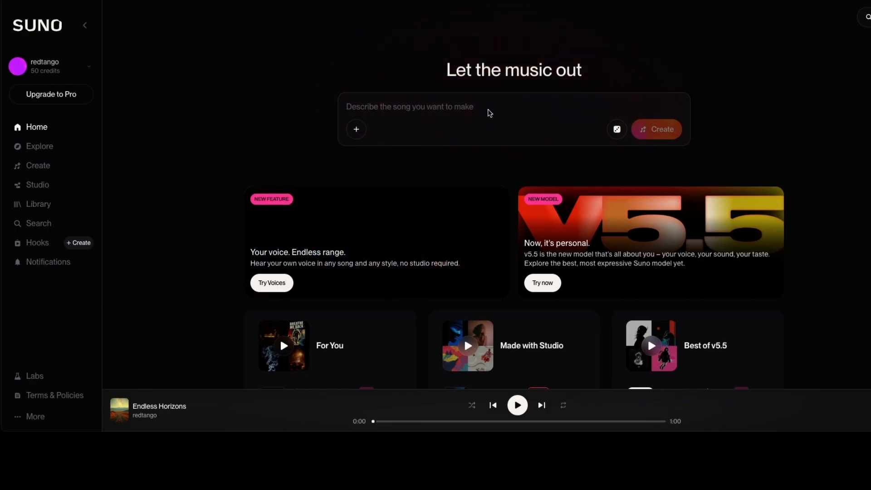
pyautogui.rightClick(489, 109)
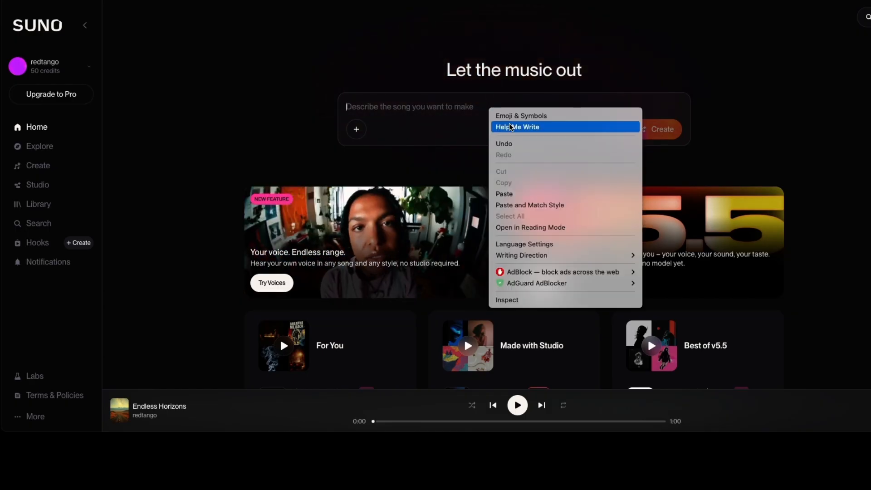
pyautogui.click(528, 198)
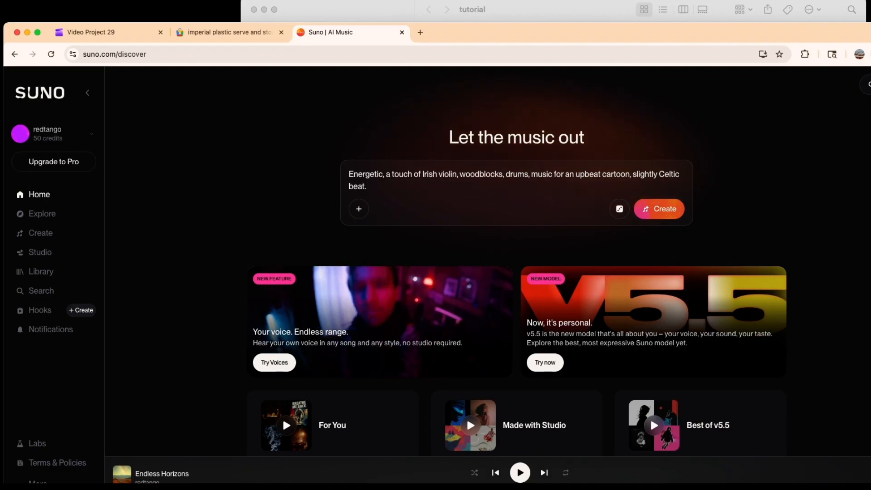
# Add "No vocals." to the end of the song description and generate the song.
pyautogui.write('No wocals')
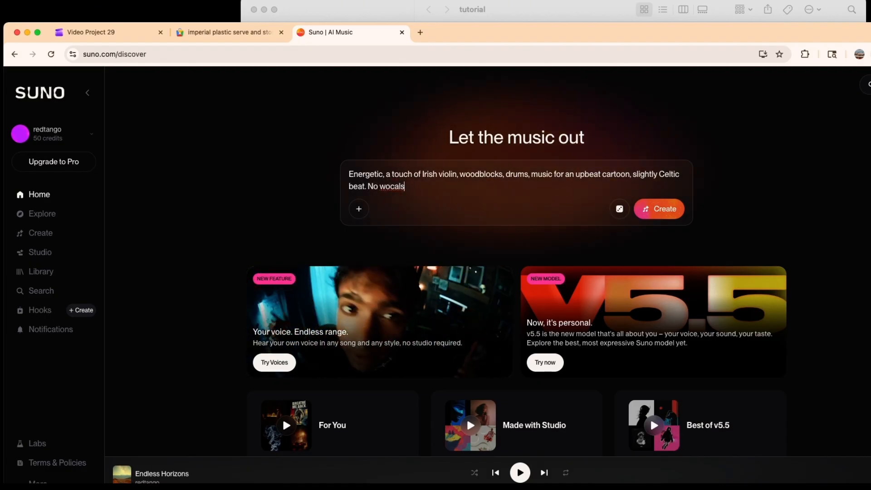
pyautogui.press('BackSpace')
pyautogui.press('BackSpace')
pyautogui.press('BackSpace')
pyautogui.press('BackSpace')
pyautogui.press('BackSpace')
pyautogui.press('BackSpace')
pyautogui.press('BackSpace')
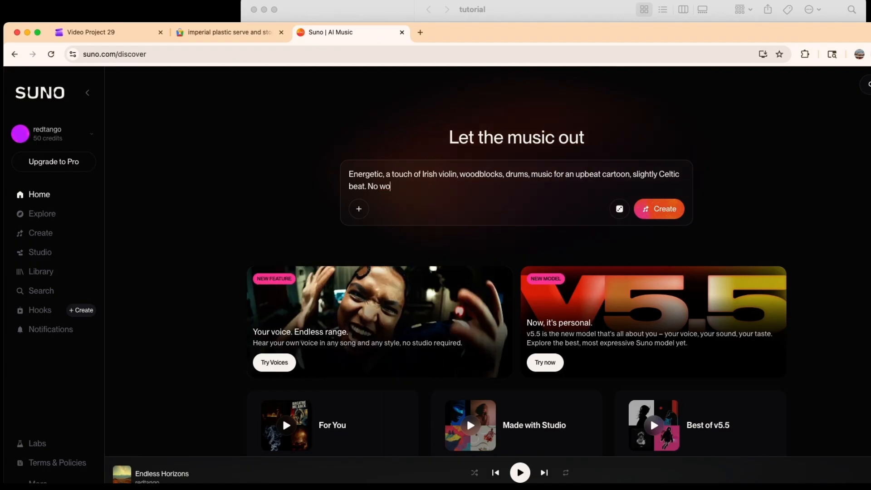
pyautogui.write('vocal')
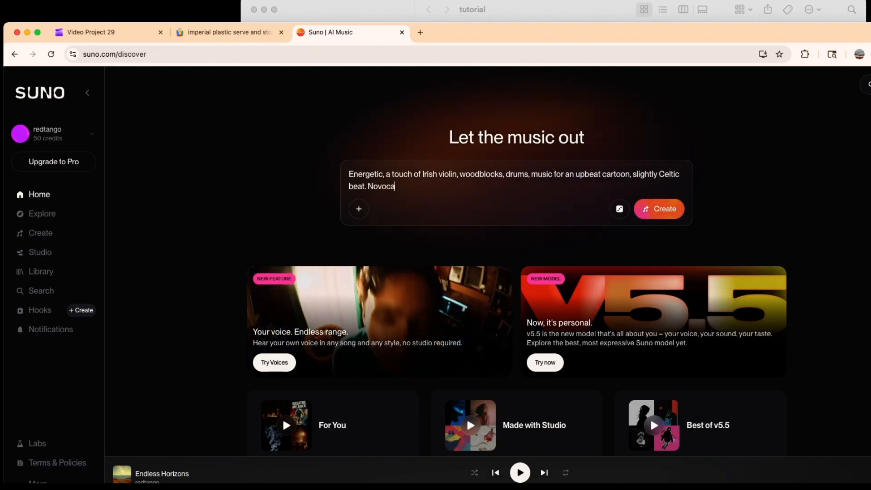
pyautogui.press('BackSpace')
pyautogui.press('BackSpace')
pyautogui.hotkey('alt', 'BackSpace')
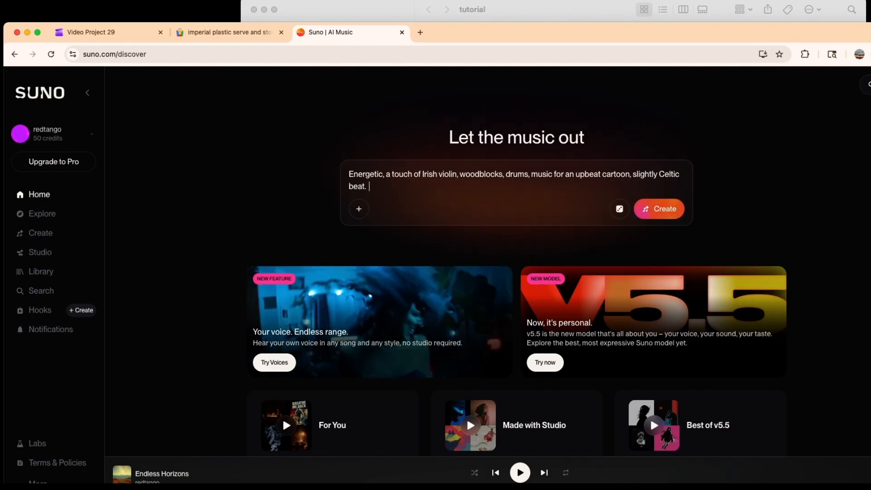
pyautogui.write('No v')
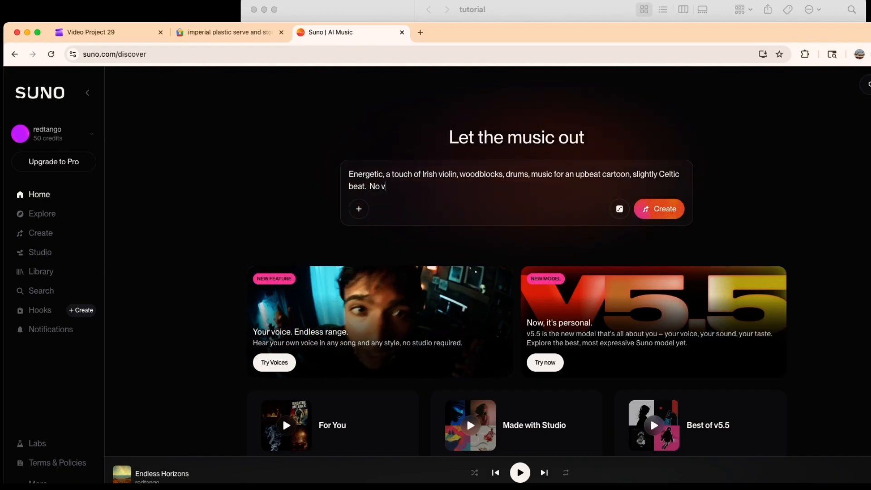
pyautogui.write('ocals.')
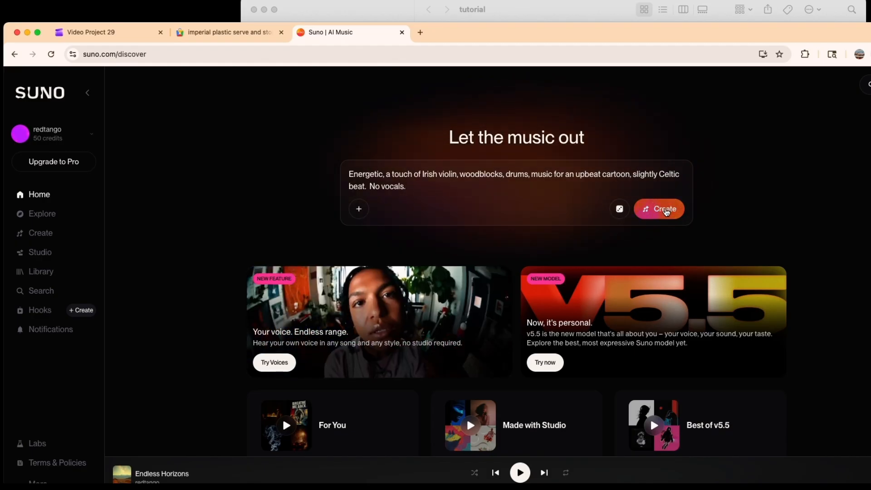
pyautogui.click(670, 213)
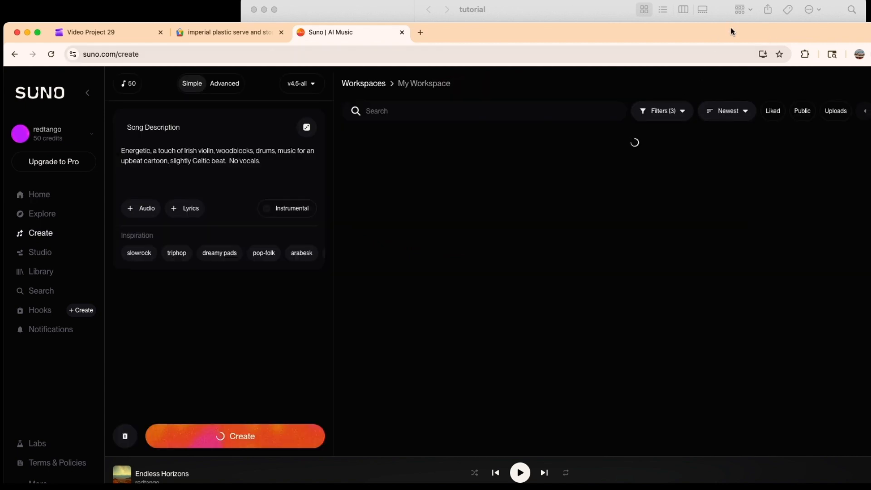
pyautogui.moveTo(733, 29); pyautogui.dragTo(734, 0)
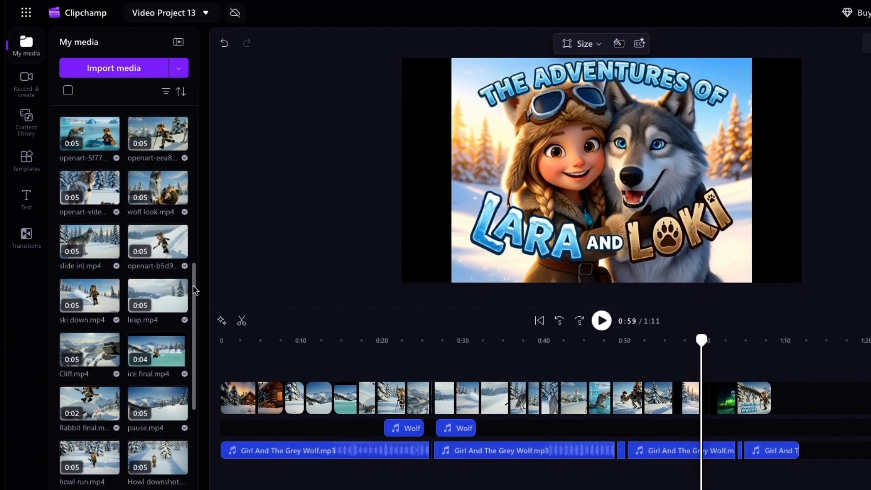
# In the Clipchamp project, browse the media down to the wolf howl and music files and check the first music clip on the timeline.
pyautogui.scroll(-2, 192, 322)
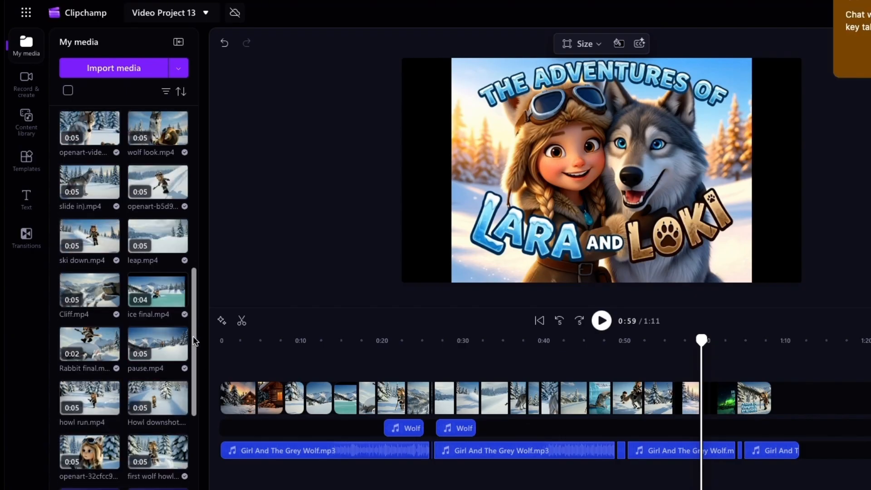
pyautogui.scroll(-5, 194, 341)
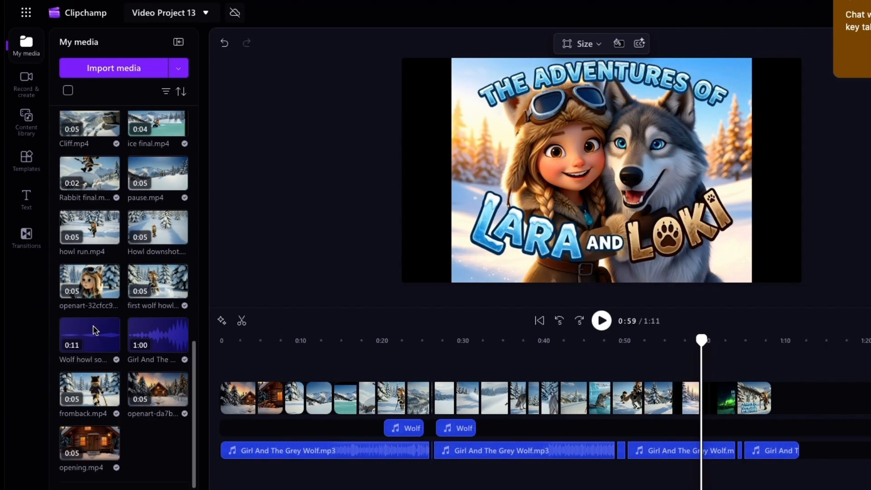
pyautogui.moveTo(96, 334)
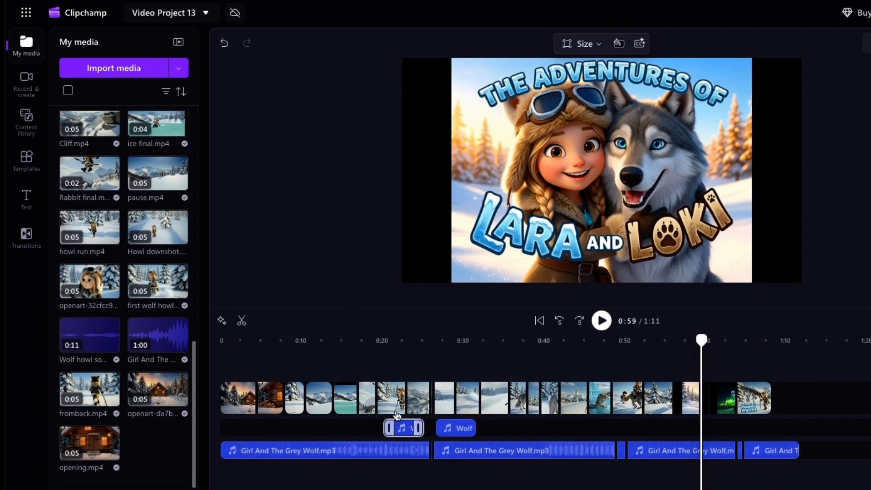
pyautogui.click(327, 450)
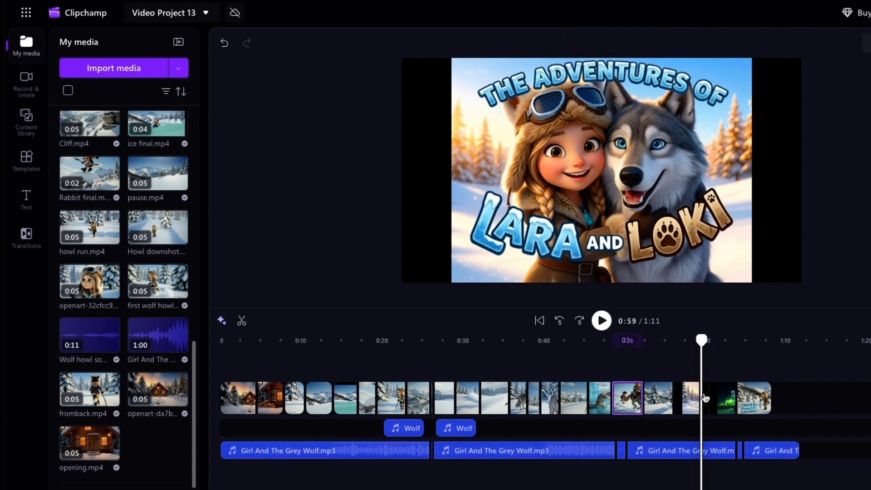
# Enlarge the Lara and Loki title image in the preview to fill the black side bars and reposition it within the frame.
pyautogui.click(695, 406)
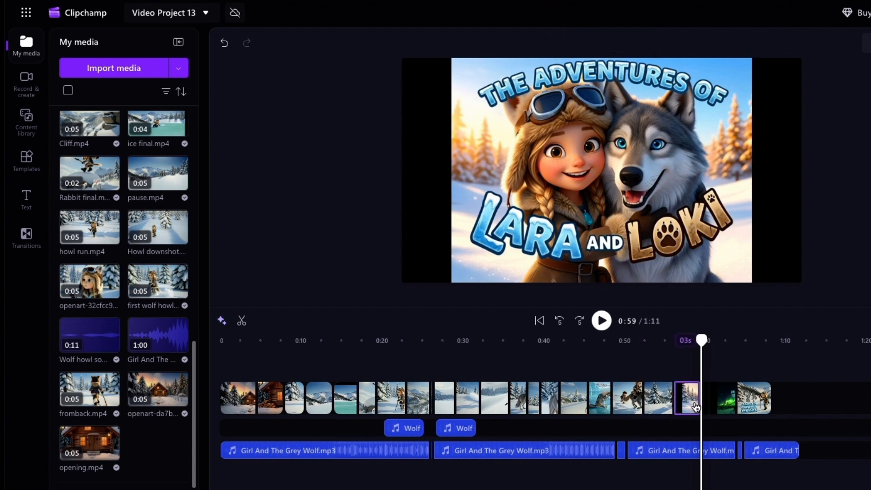
pyautogui.click(747, 237)
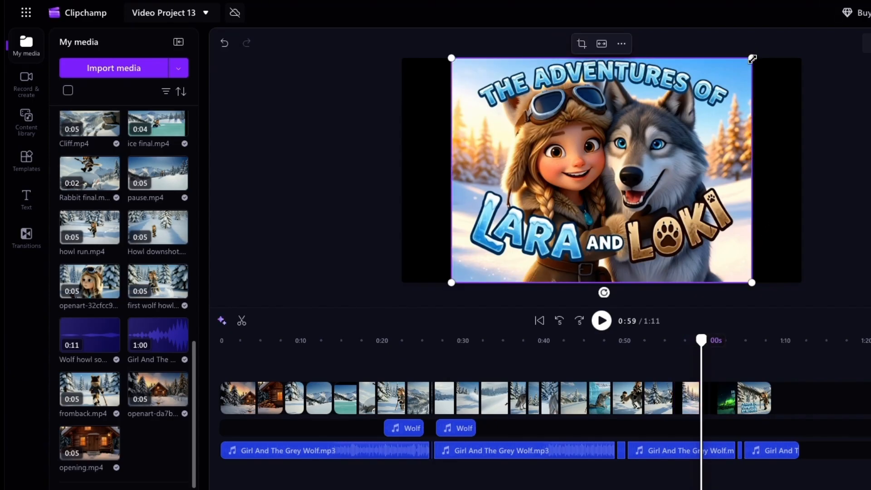
pyautogui.moveTo(752, 58); pyautogui.dragTo(837, 15)
pyautogui.moveTo(760, 85); pyautogui.dragTo(718, 108)
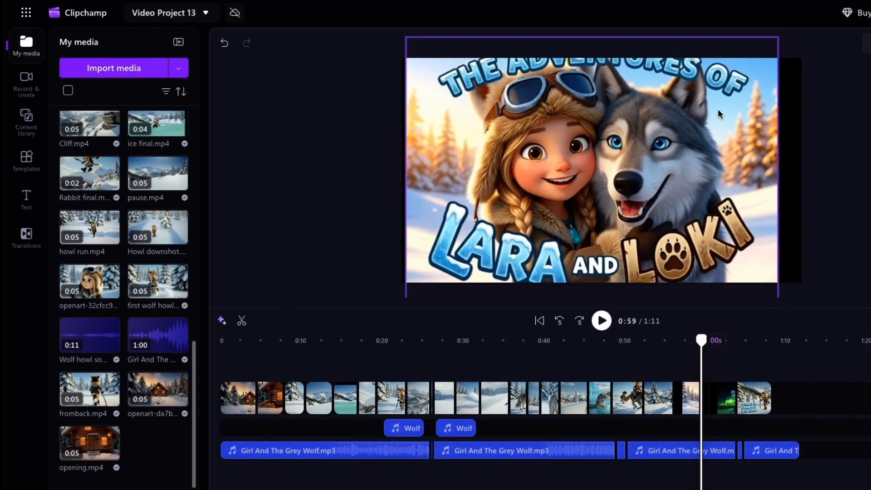
pyautogui.moveTo(777, 39); pyautogui.dragTo(838, 4)
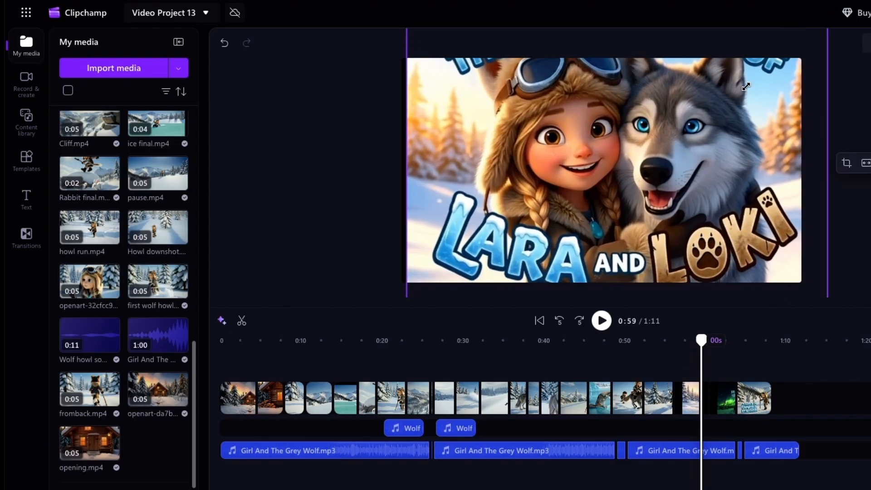
pyautogui.moveTo(736, 110); pyautogui.dragTo(720, 141)
pyautogui.moveTo(756, 98); pyautogui.dragTo(758, 87)
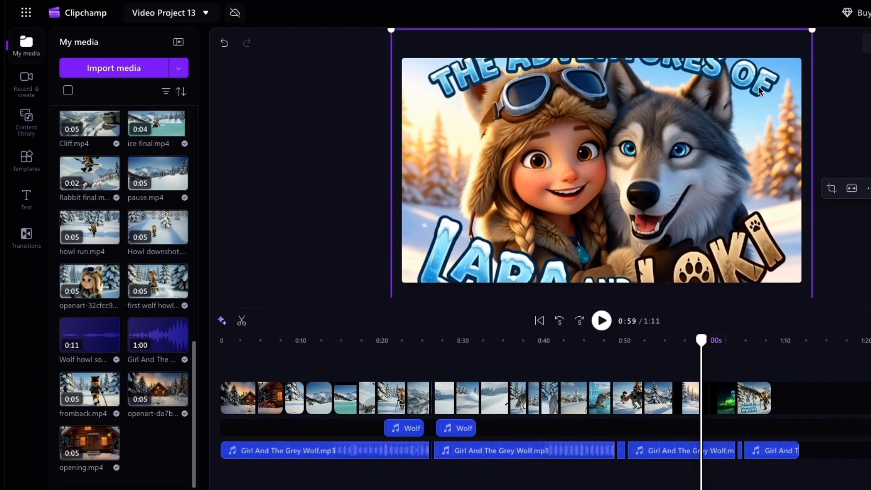
pyautogui.moveTo(812, 30); pyautogui.dragTo(790, 45)
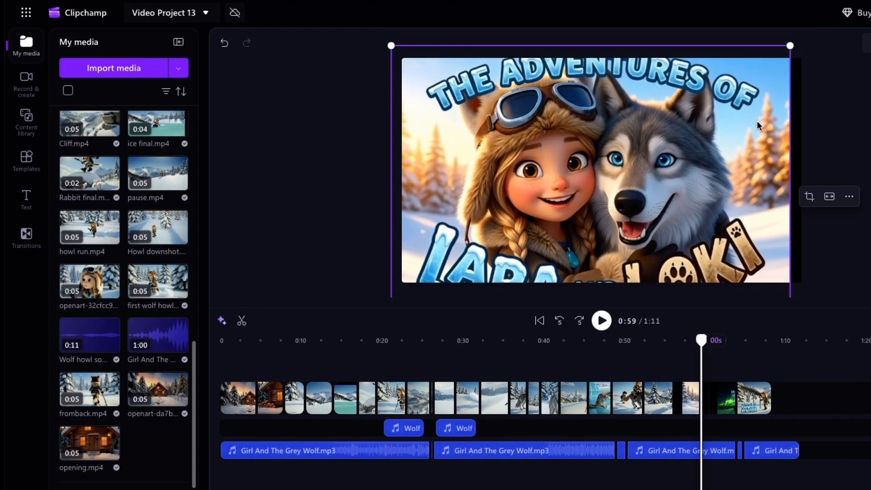
pyautogui.moveTo(756, 120); pyautogui.dragTo(773, 99)
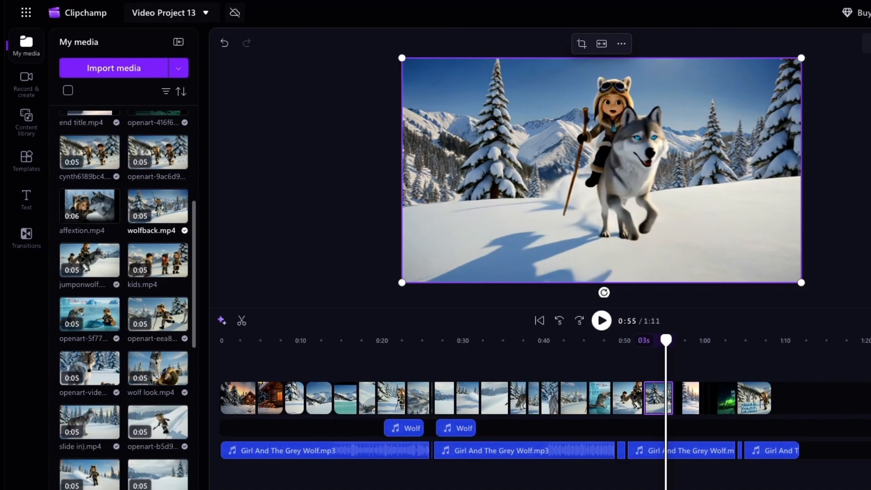
# Flip the wolfback.mp4 clip on the timeline horizontally and deselect it.
pyautogui.click(621, 44)
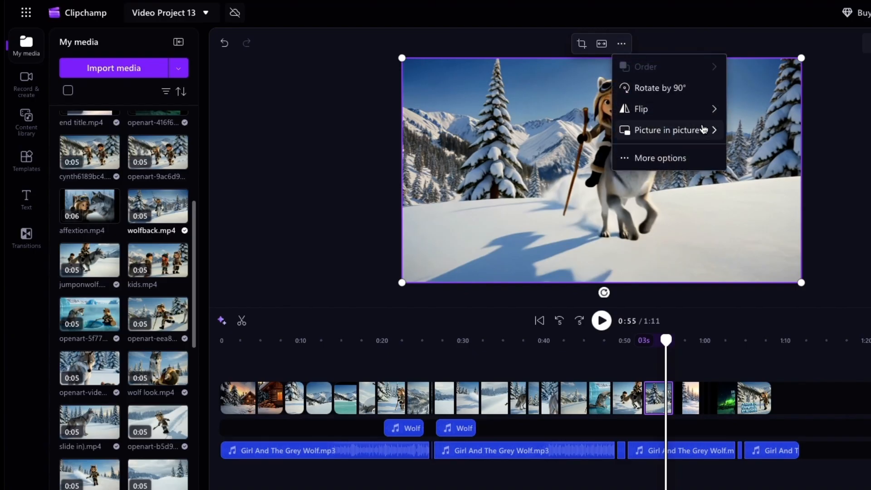
pyautogui.moveTo(712, 110)
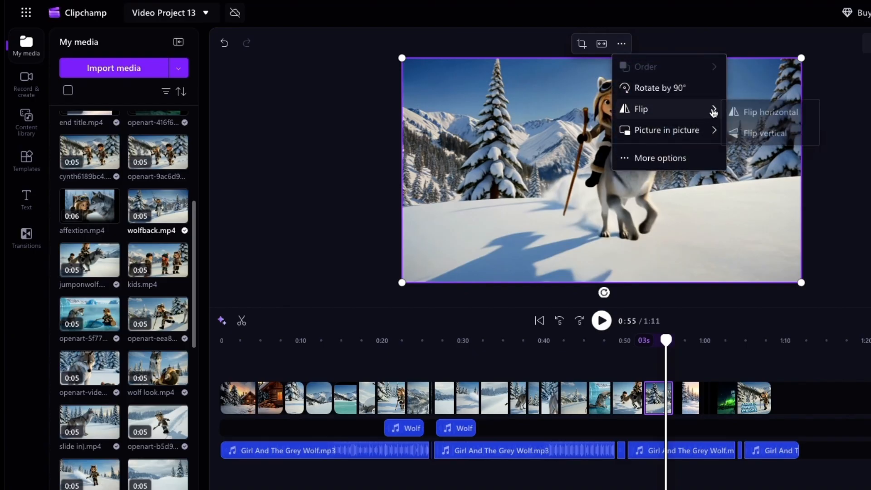
pyautogui.click(785, 115)
pyautogui.click(856, 186)
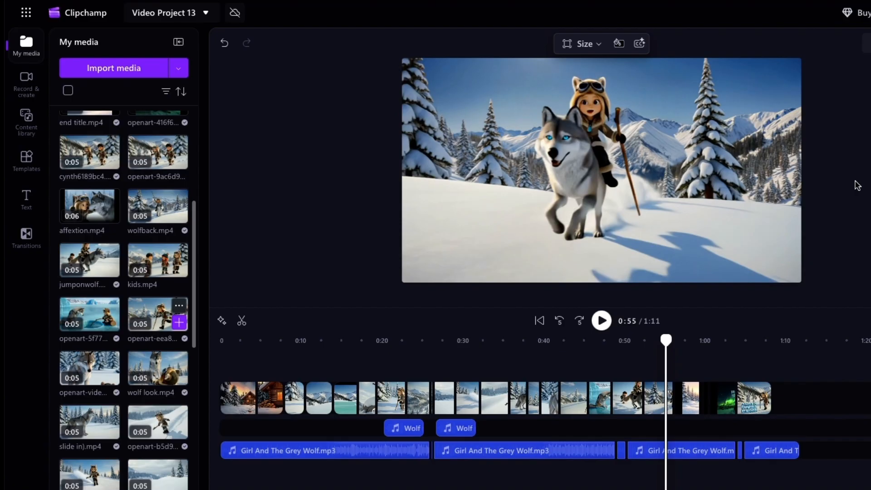
# Return the playhead to the start of the timeline and look through the remaining clips in the media library.
pyautogui.moveTo(193, 261); pyautogui.dragTo(193, 263)
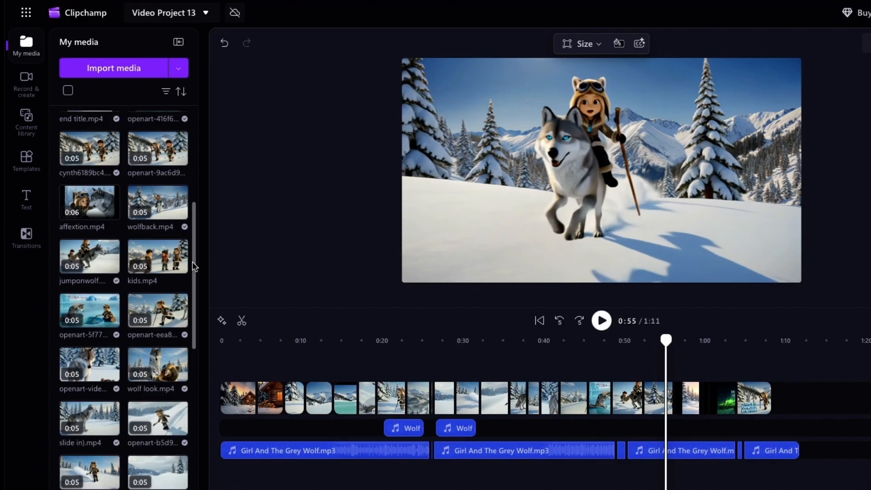
pyautogui.click(219, 370)
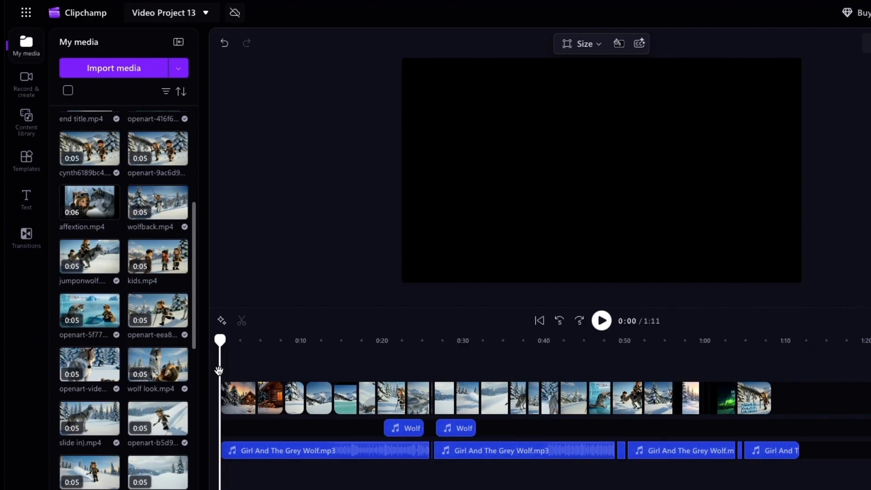
pyautogui.scroll(-5, 195, 331)
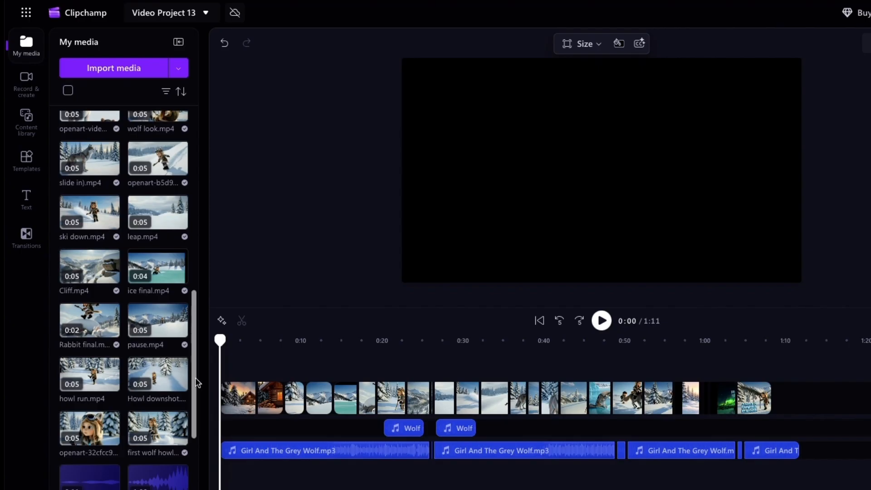
# Browse the Clipchamp media library down to its last clips, including the wolf howl, music and cabin opening files.
pyautogui.scroll(-4, 193, 389)
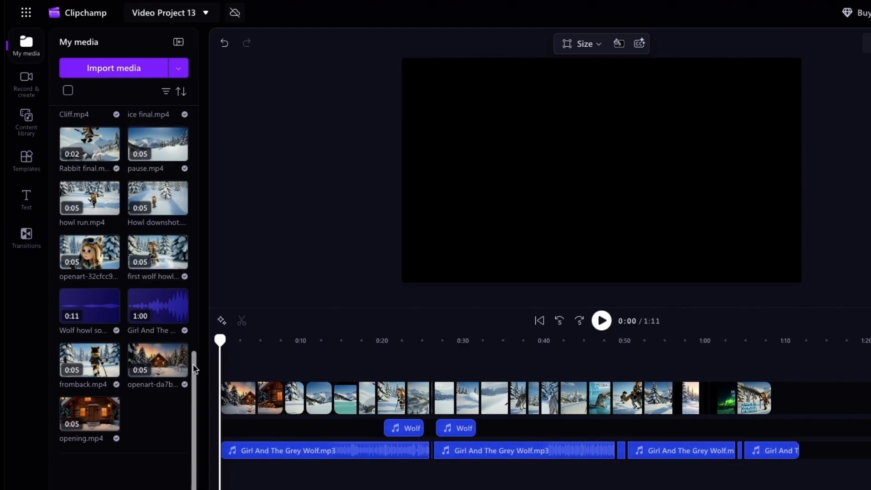
pyautogui.moveTo(194, 369); pyautogui.dragTo(224, 165)
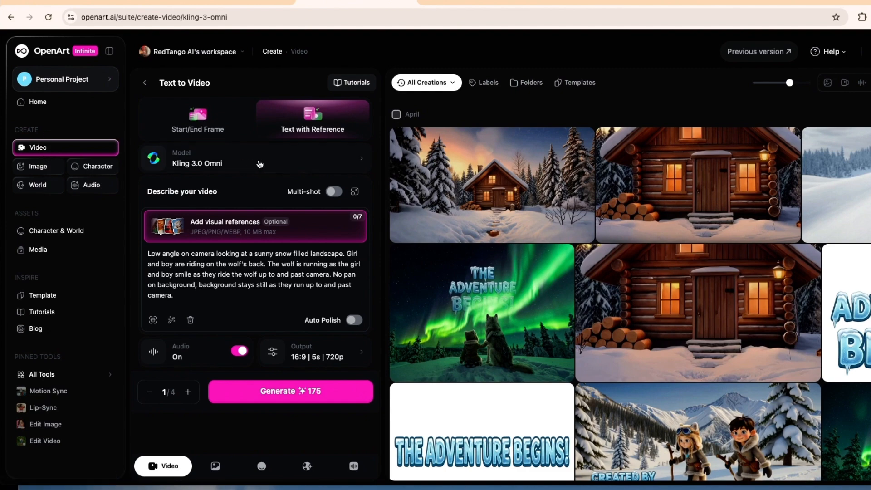
# Switch to OpenArt's Text to Video page and review the list of available video models.
pyautogui.click(266, 164)
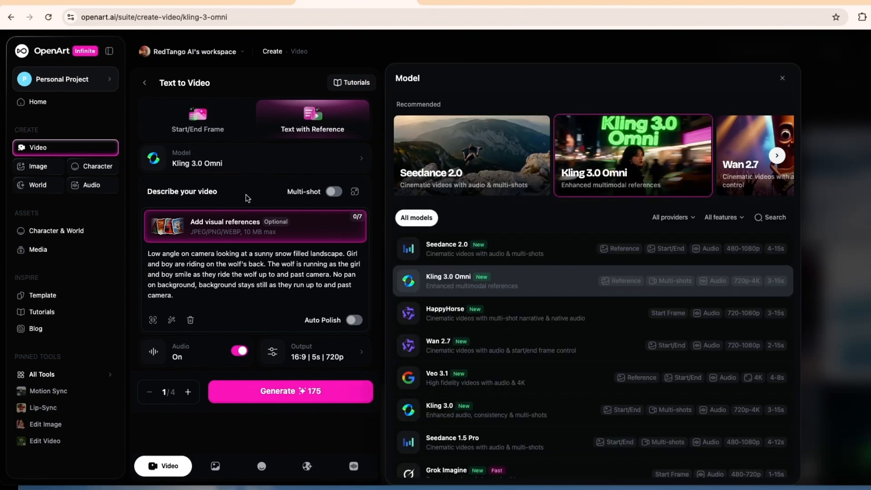
pyautogui.click(253, 168)
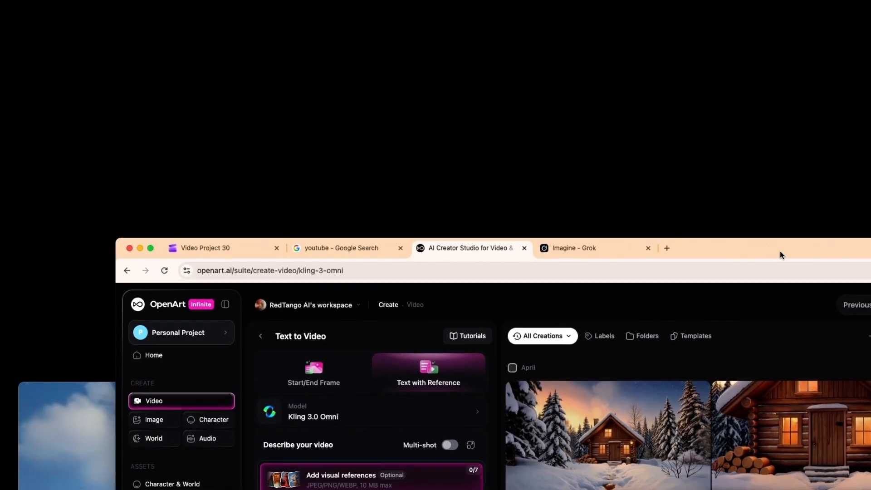
# Gather the reference screenshots in the free desktop area and shift the browser window aside to uncover them.
pyautogui.moveTo(780, 252); pyautogui.dragTo(779, 251)
pyautogui.moveTo(472, 202); pyautogui.dragTo(91, 198)
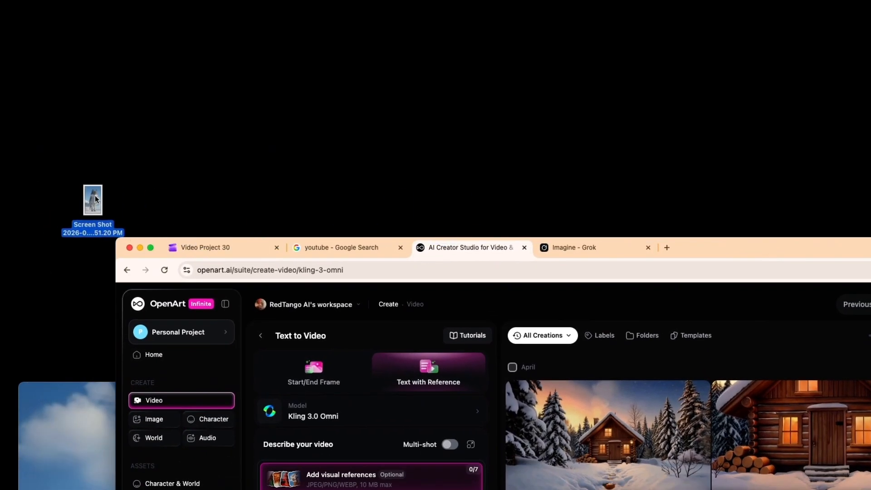
pyautogui.moveTo(519, 202); pyautogui.dragTo(137, 191)
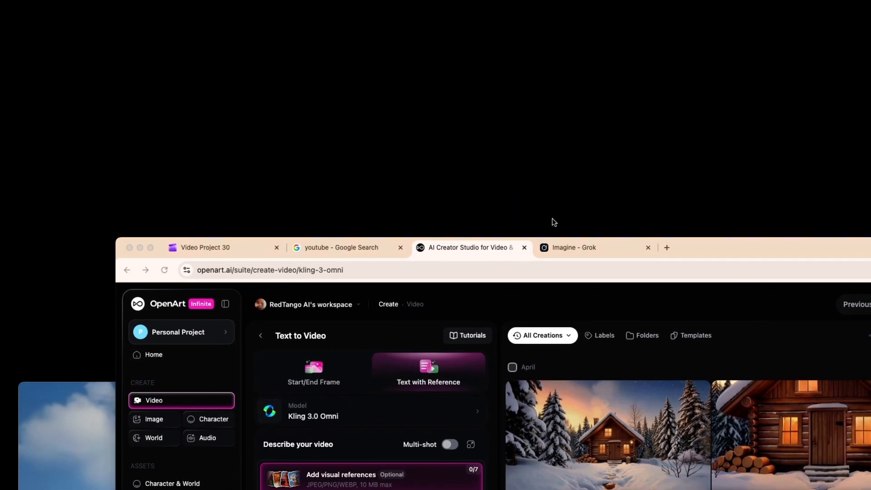
pyautogui.moveTo(552, 218); pyautogui.dragTo(182, 204)
pyautogui.moveTo(753, 248); pyautogui.dragTo(870, 7)
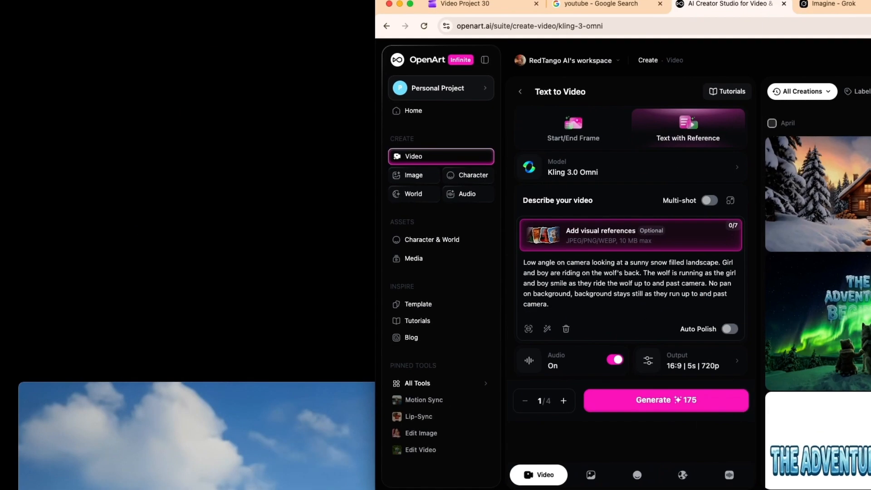
# Add the boy, girl and wolf screenshots from the desktop as visual references for the Kling 3.0 Omni video.
pyautogui.click(244, 196)
pyautogui.moveTo(532, 261); pyautogui.dragTo(647, 230)
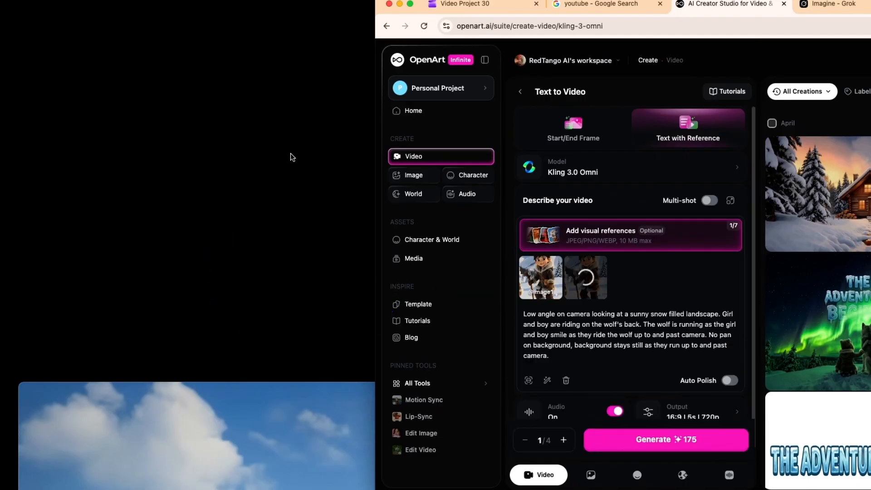
pyautogui.moveTo(185, 212); pyautogui.dragTo(605, 274)
pyautogui.rightClick(605, 274)
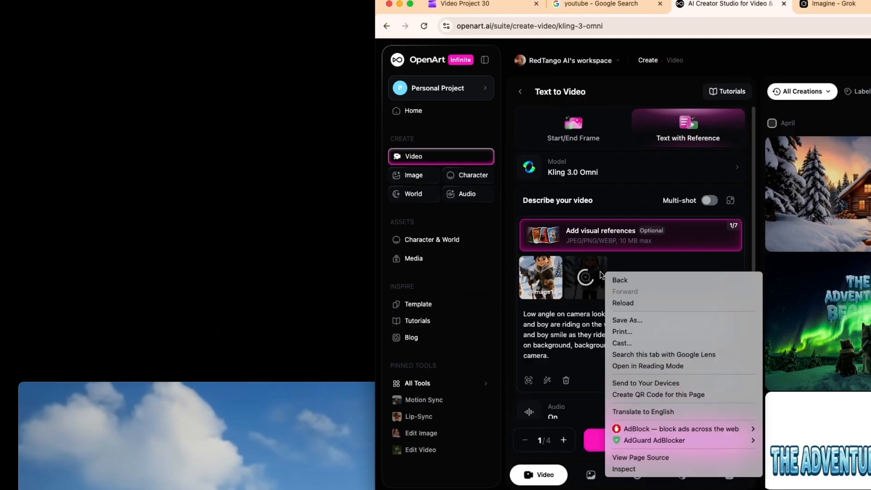
pyautogui.click(117, 290)
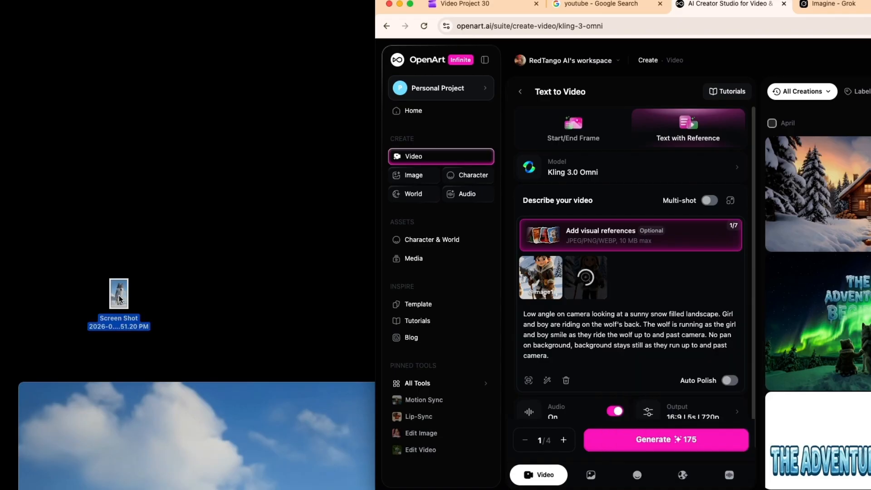
pyautogui.moveTo(117, 291); pyautogui.dragTo(641, 275)
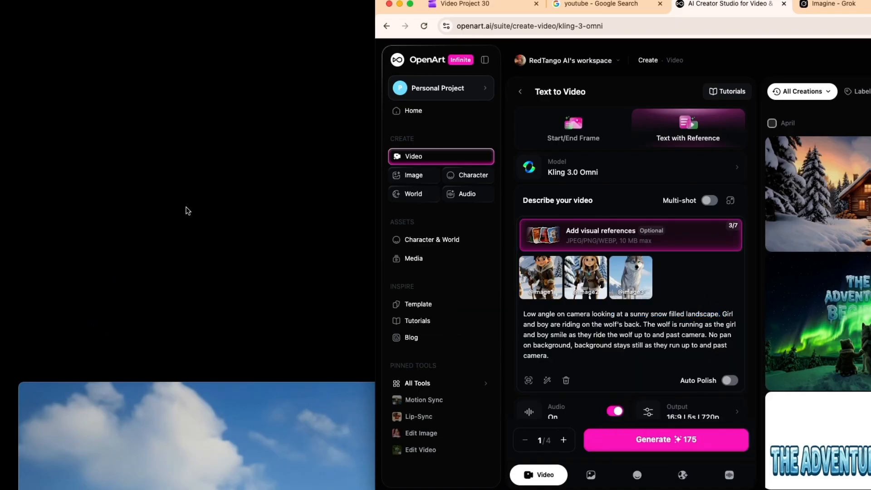
# Add the snowy mountain landscape screenshot from the desktop as the fourth visual reference.
pyautogui.moveTo(158, 289); pyautogui.dragTo(689, 276)
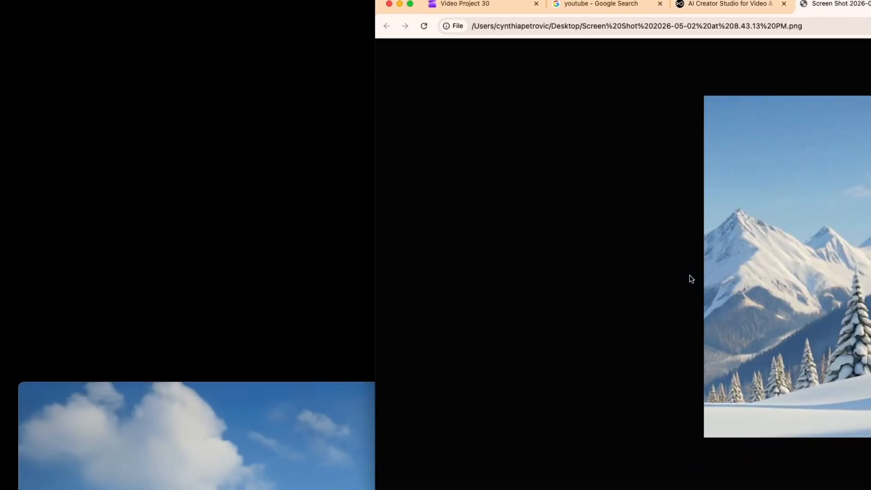
pyautogui.click(747, 10)
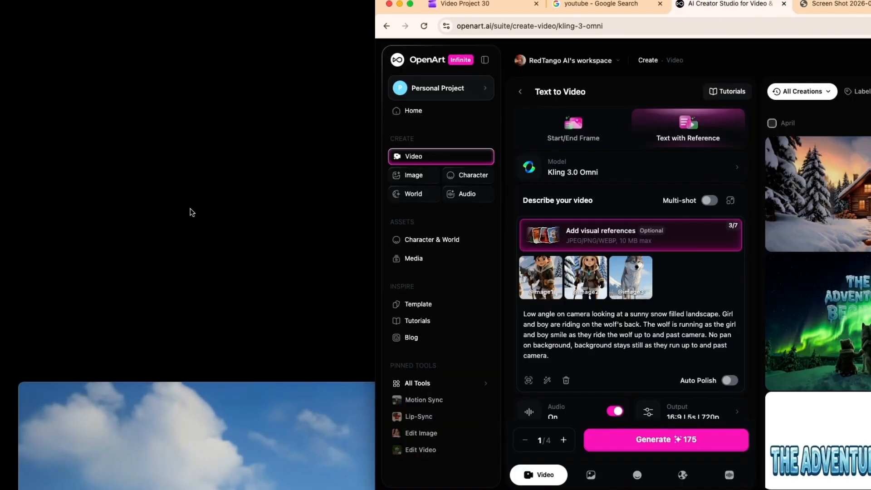
pyautogui.moveTo(189, 211); pyautogui.dragTo(692, 268)
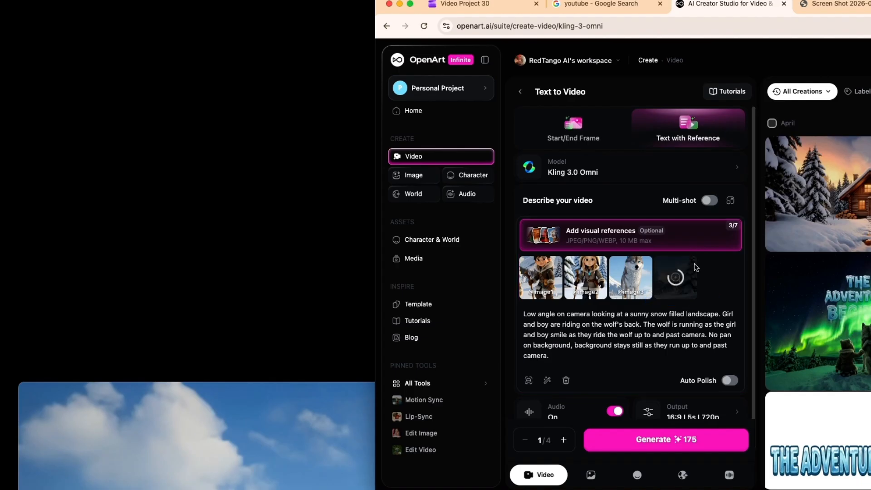
# Move the browser window back, generate one video of the wolf ride from the prompt and four references, and open the resulting clip.
pyautogui.moveTo(421, 2); pyautogui.dragTo(151, 6)
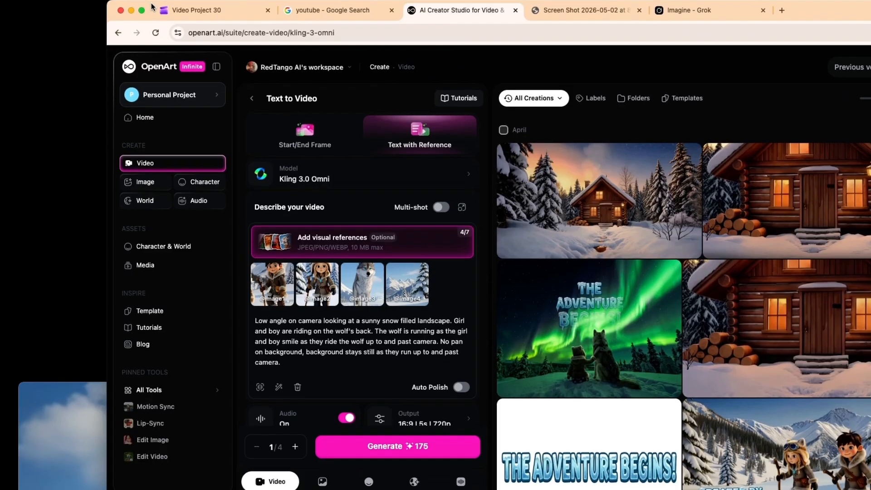
pyautogui.moveTo(151, 7); pyautogui.dragTo(244, 0)
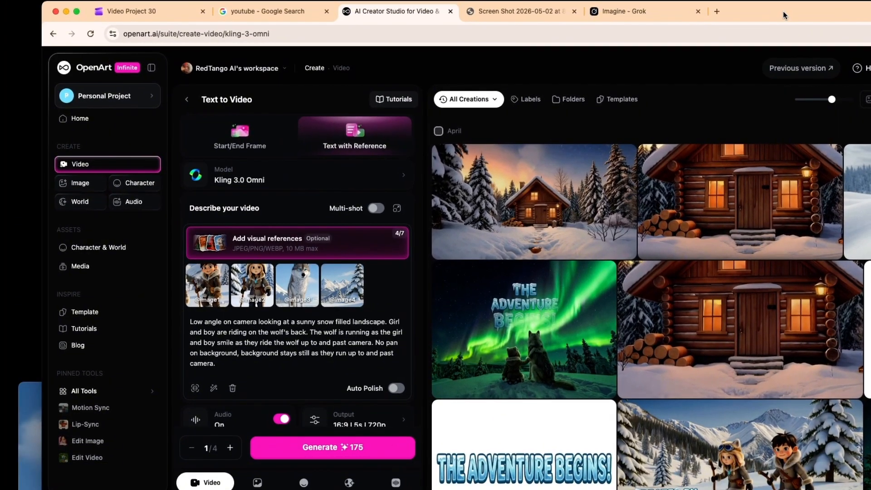
pyautogui.click(354, 447)
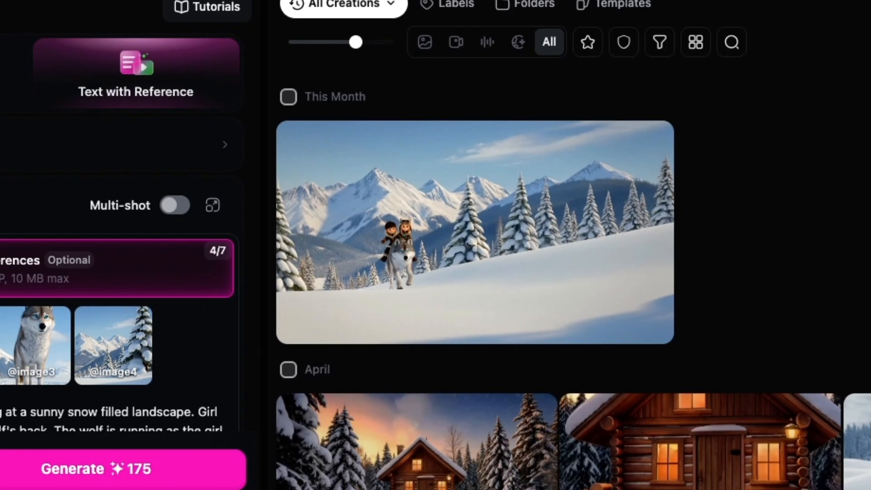
pyautogui.moveTo(519, 282)
pyautogui.click(650, 265)
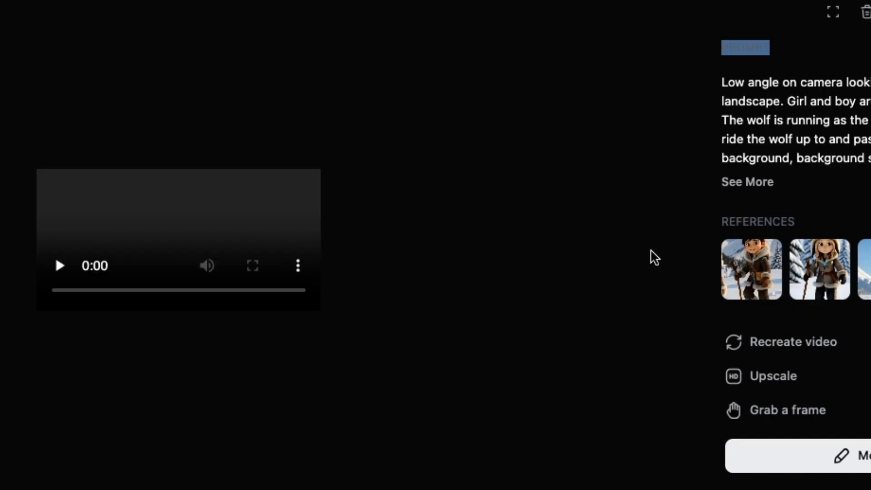